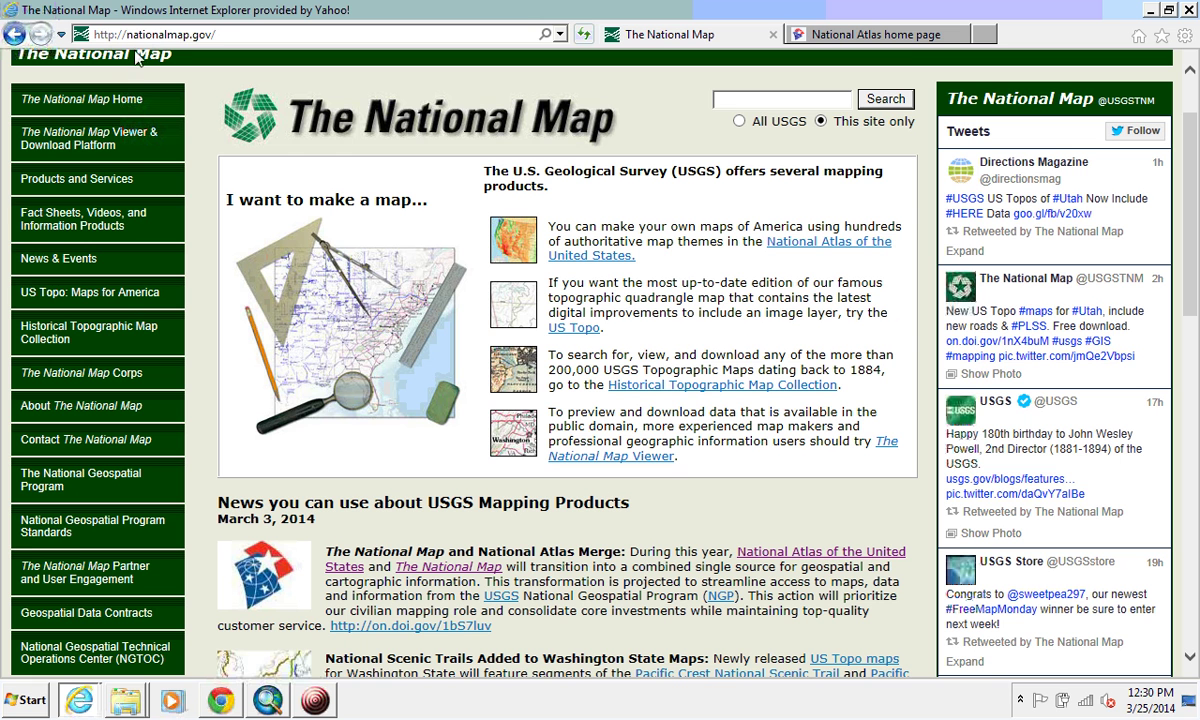
Step: Load nationalmap.gov in a new tab and scroll down the Viewer & Download Platform page
{"action": "left_click", "coordinate": [222, 36]}
{"action": "left_click", "coordinate": [222, 36]}
{"action": "key", "text": "alt+Return"}
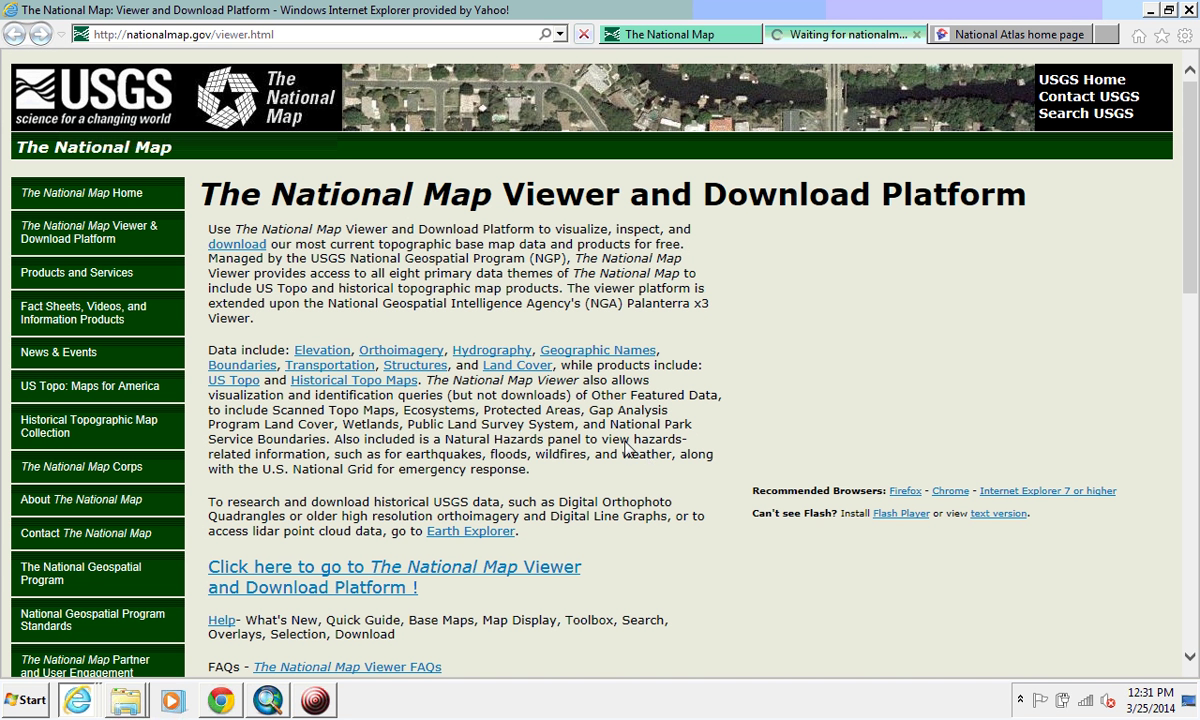
{"action": "scroll", "coordinate": [560, 425], "scroll_direction": "down", "scroll_amount": 2}
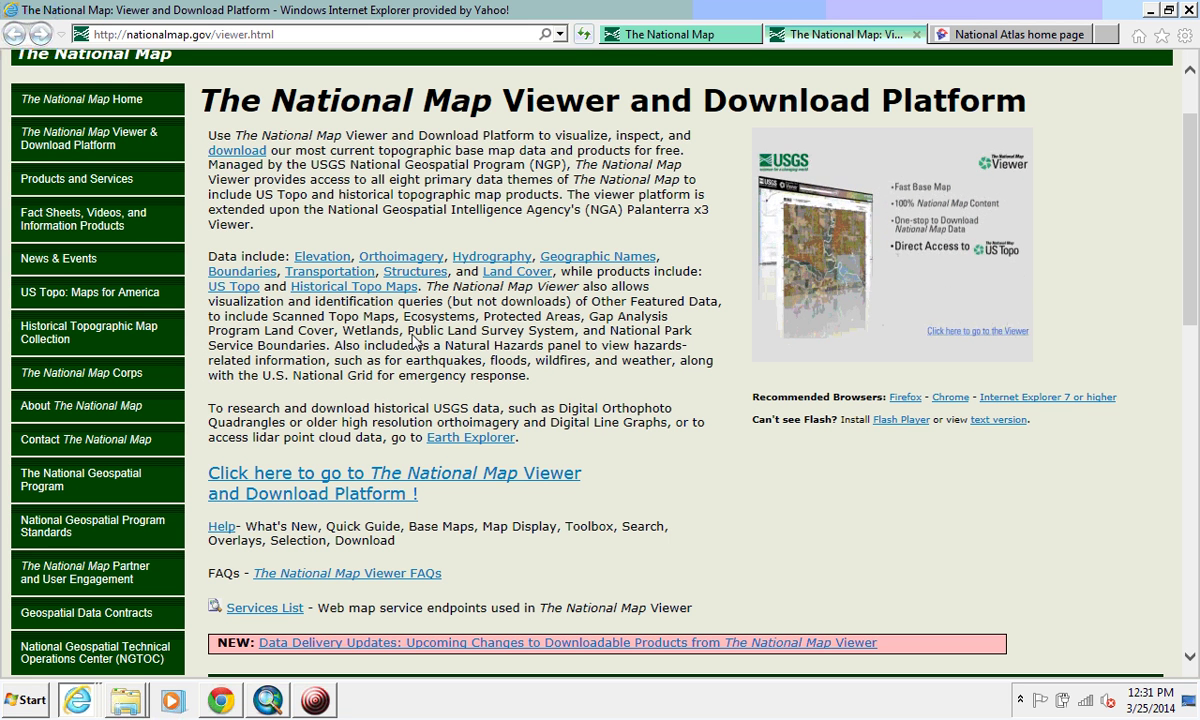
Step: Launch the TNM 2.0 viewer and expand Land Cover to list NLCD_2006, NLCD_2001 and NLCD_1992
{"action": "left_click", "coordinate": [474, 485]}
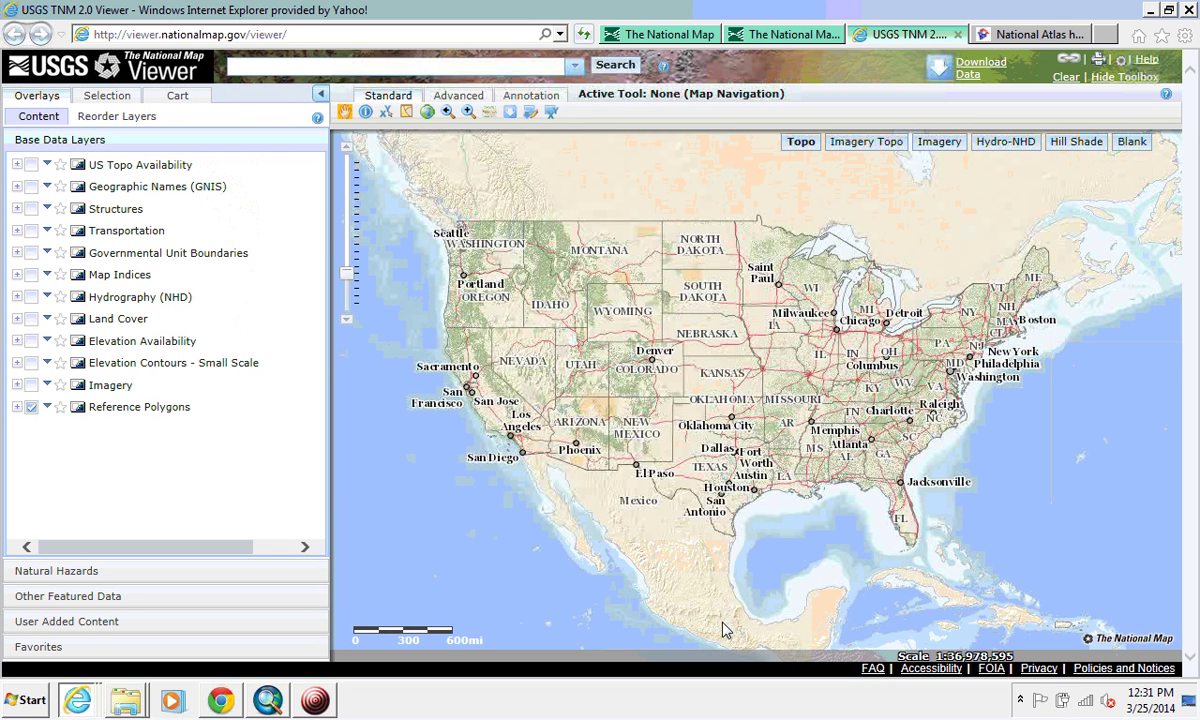
{"action": "left_click", "coordinate": [15, 166]}
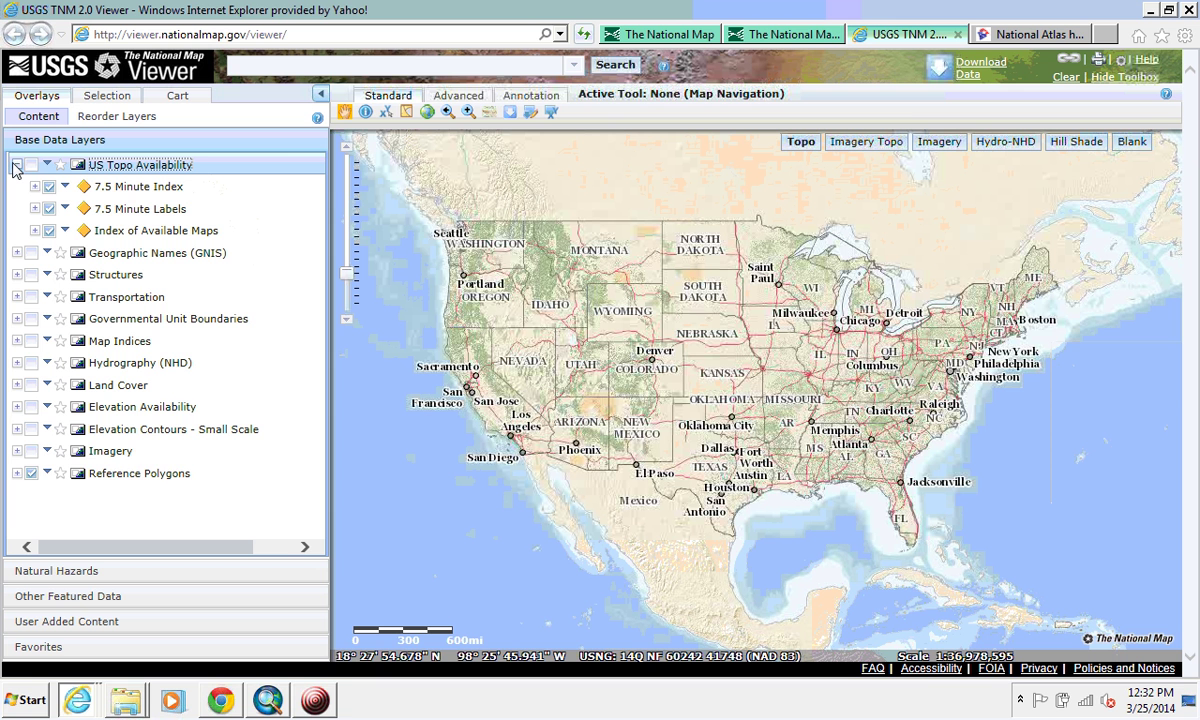
{"action": "left_click", "coordinate": [15, 166]}
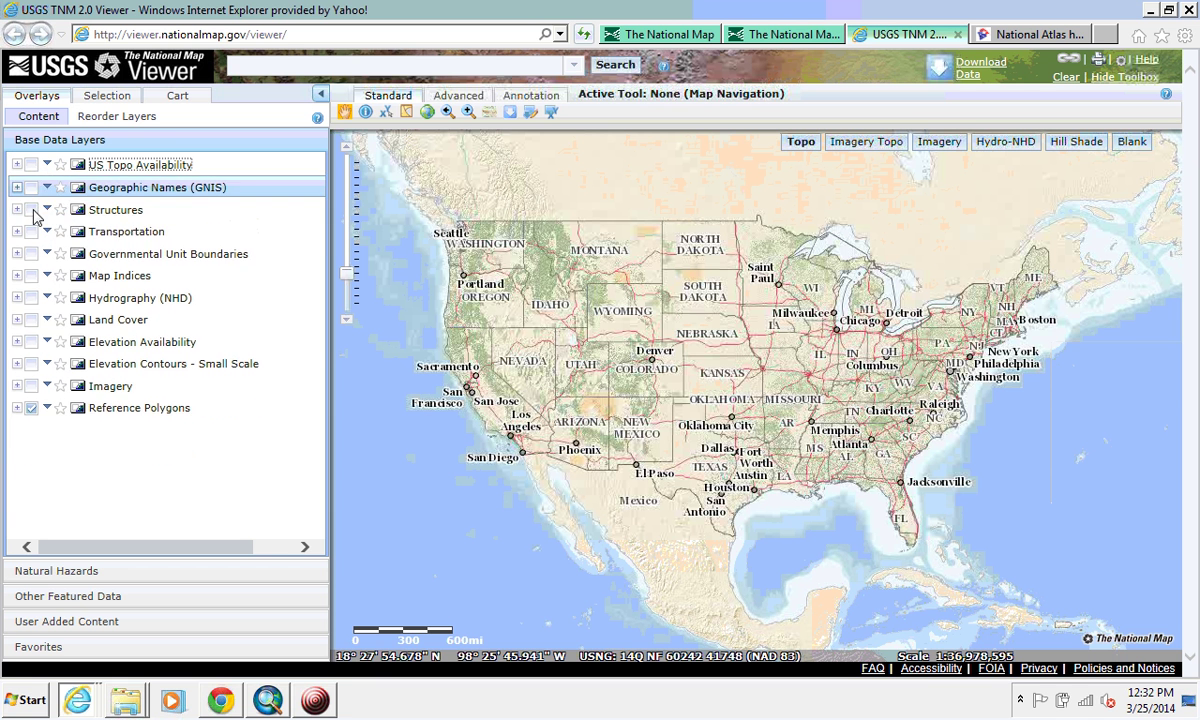
{"action": "left_click", "coordinate": [16, 319]}
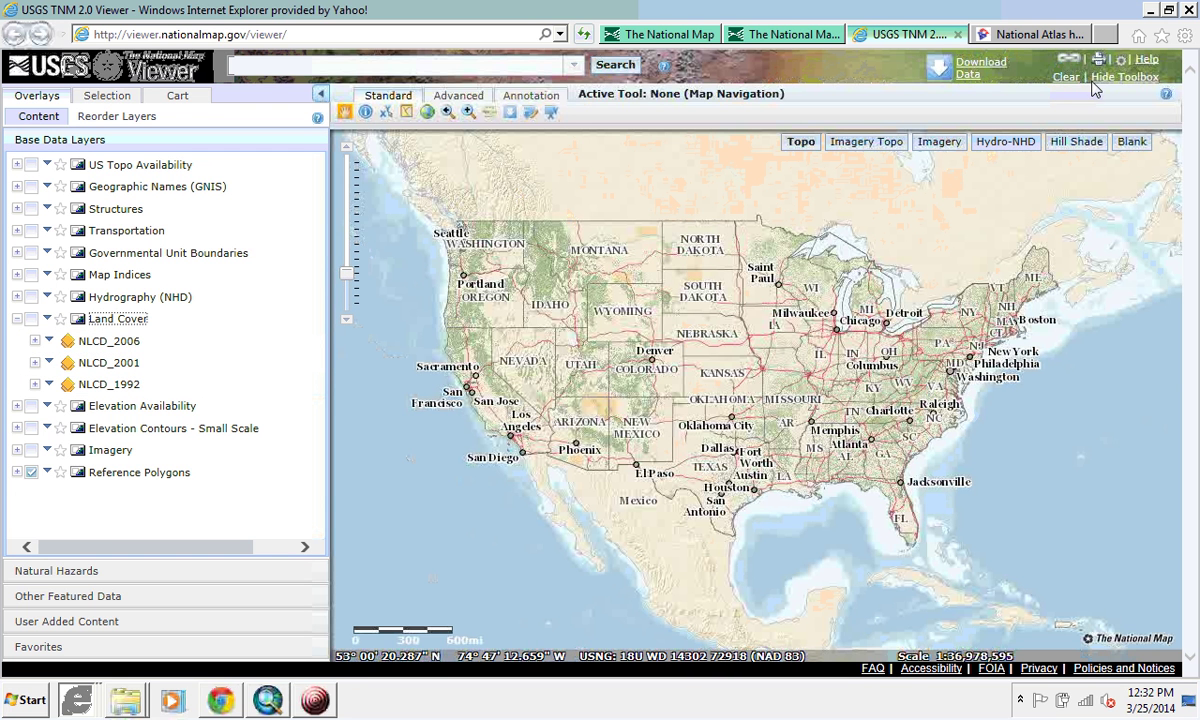
Step: Box-zoom from central North Carolina down to Durham, then return to the wider Durham view
{"action": "left_click", "coordinate": [468, 112]}
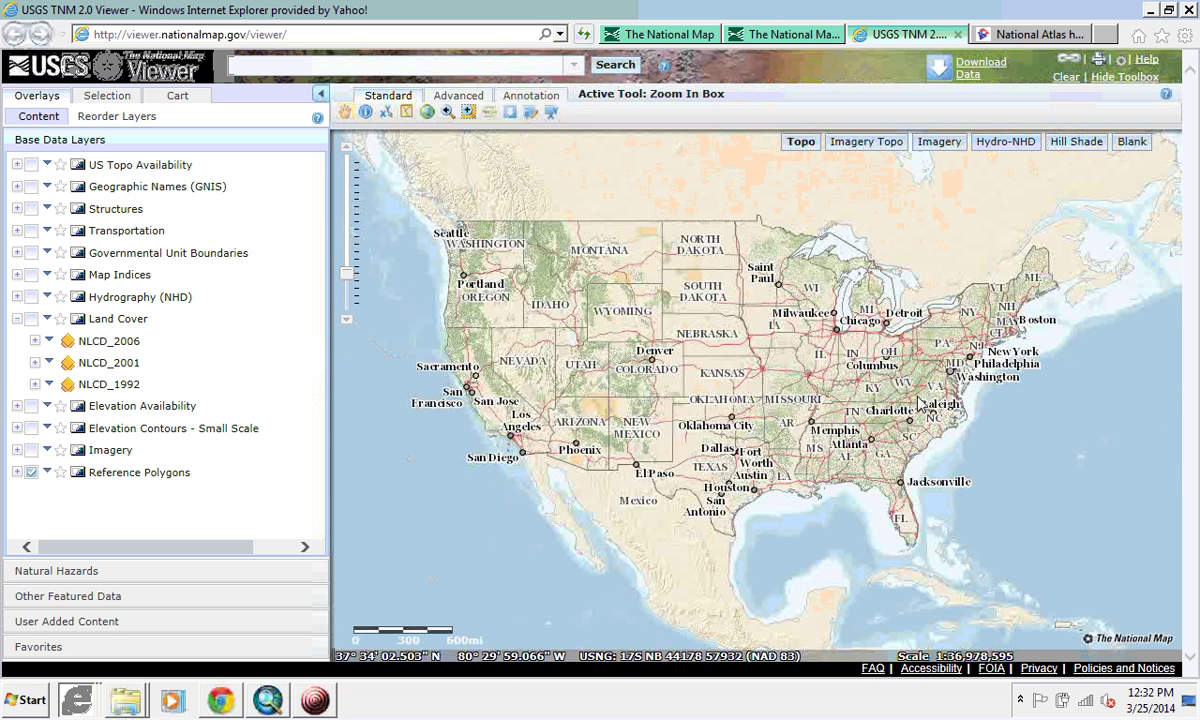
{"action": "left_click_drag", "start_coordinate": [913, 390], "coordinate": [960, 436]}
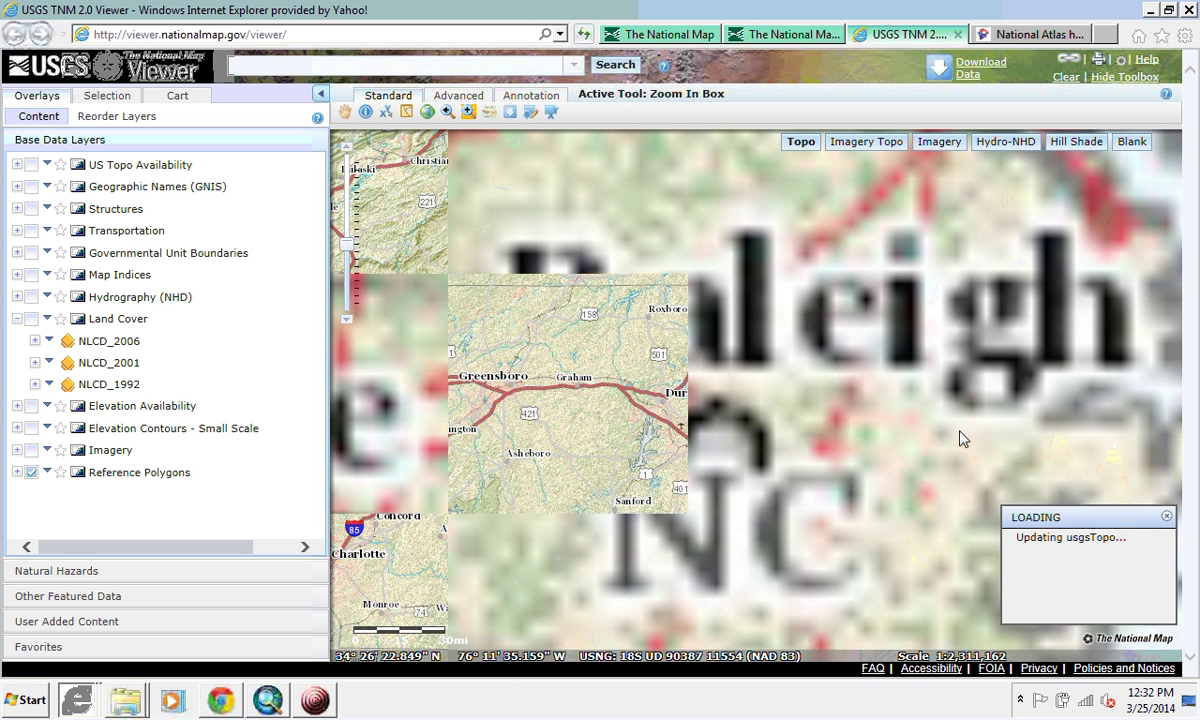
{"action": "left_click_drag", "start_coordinate": [608, 348], "coordinate": [692, 446]}
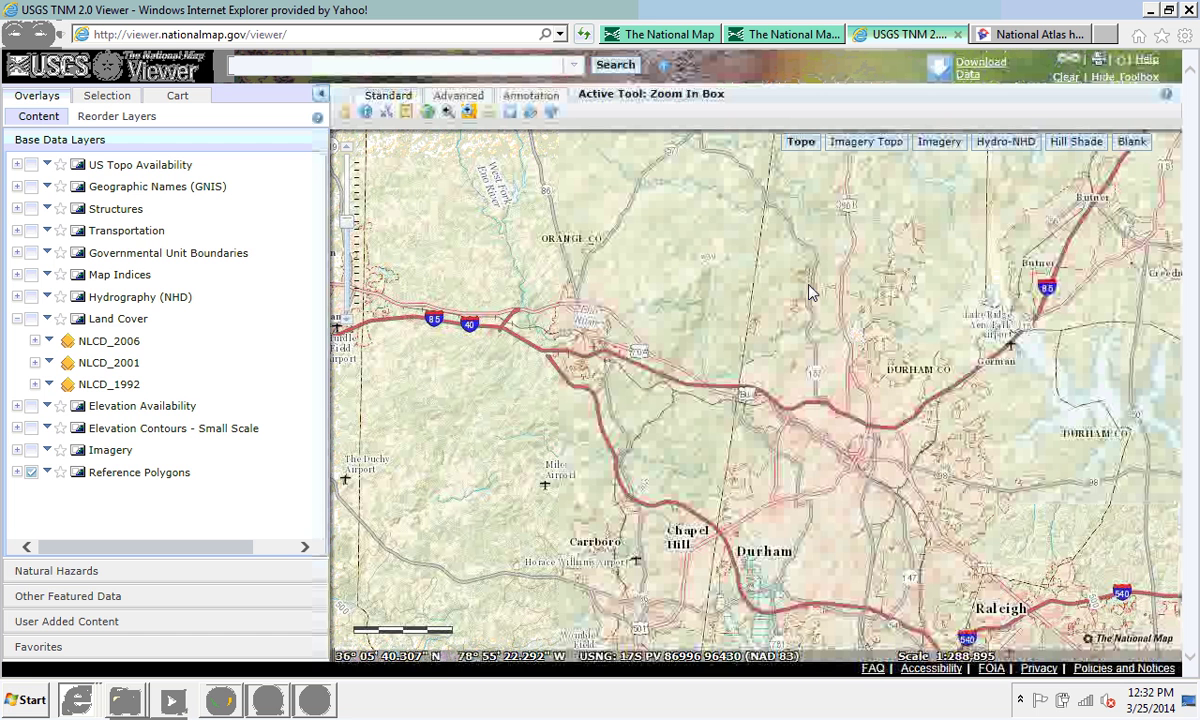
{"action": "left_click_drag", "start_coordinate": [737, 338], "coordinate": [896, 531]}
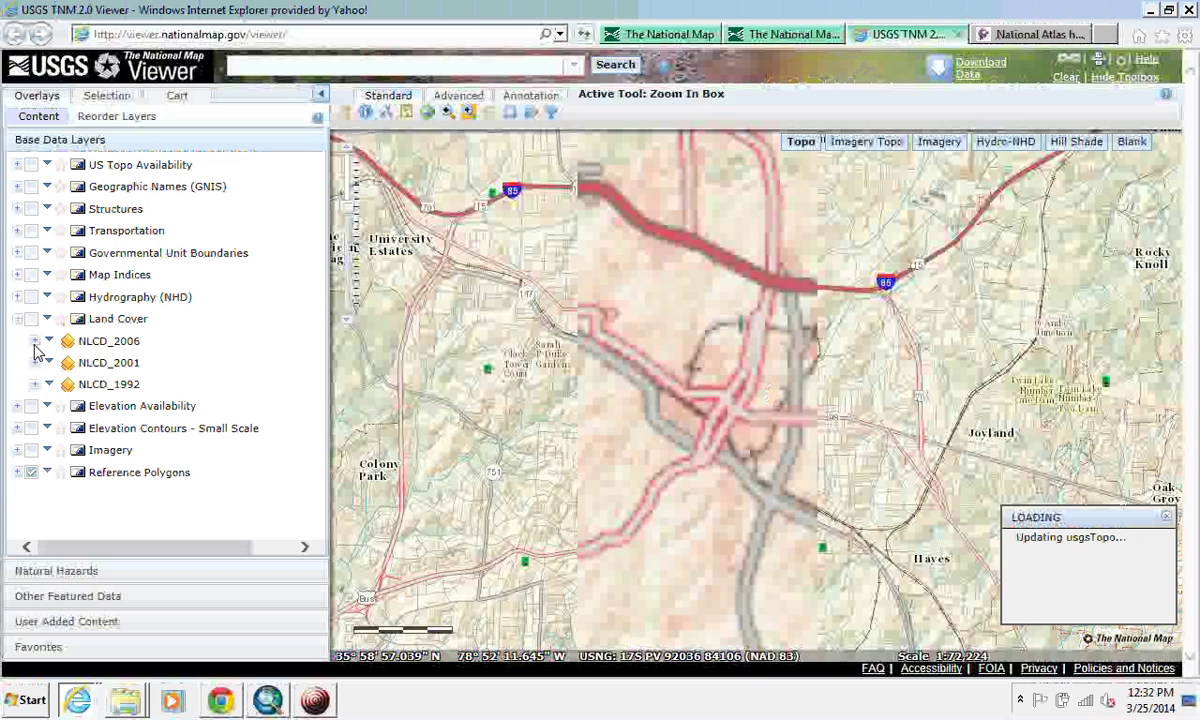
{"action": "left_click", "coordinate": [70, 338]}
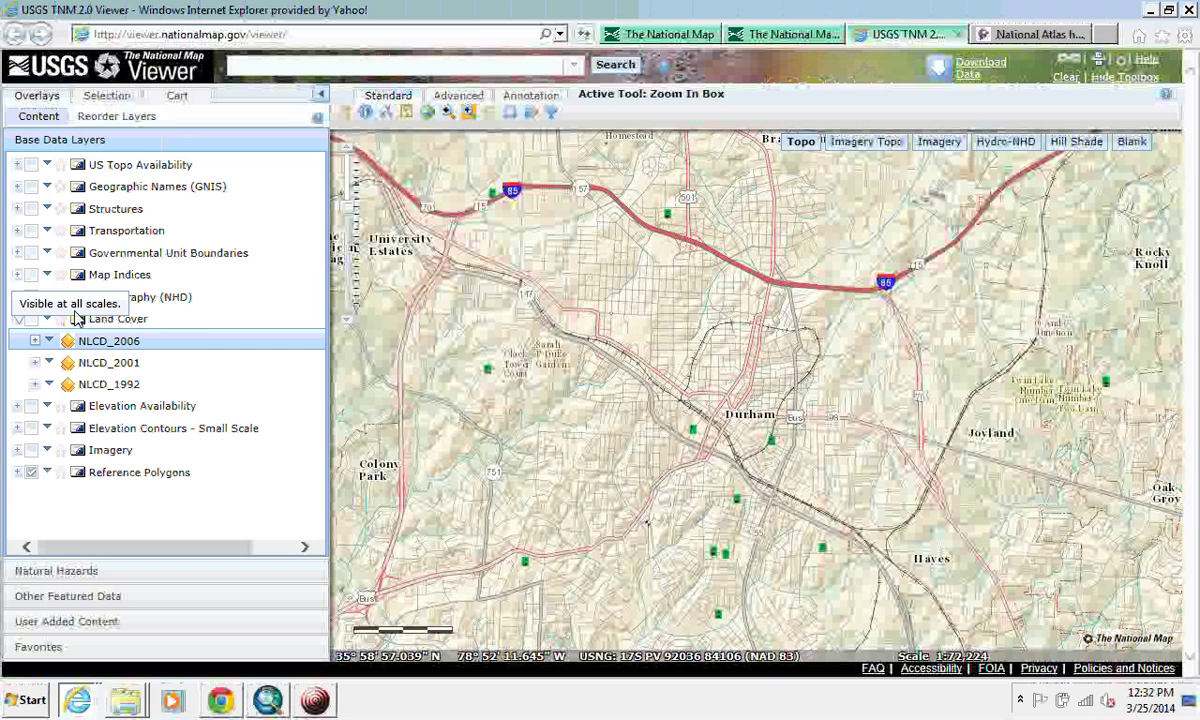
{"action": "left_click", "coordinate": [118, 172]}
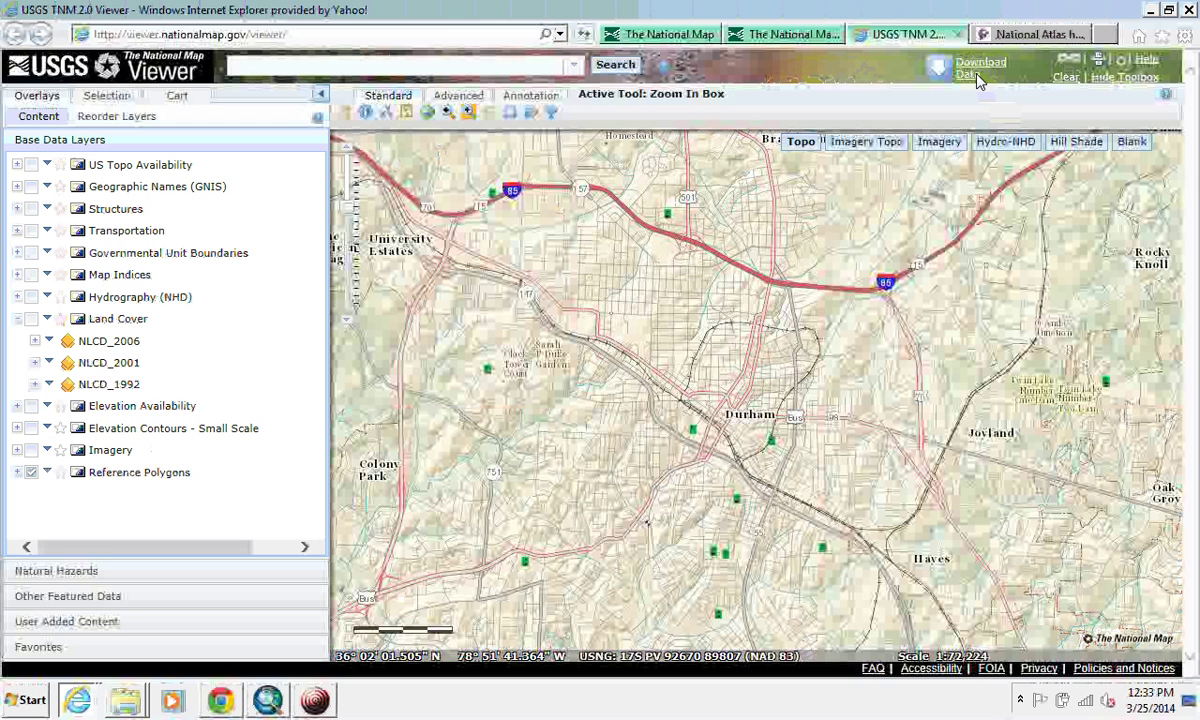
Step: Show the Land Cover overlay, expand NLCD_2006 into its four sublayers, then switch the overlay off
{"action": "left_click", "coordinate": [31, 319]}
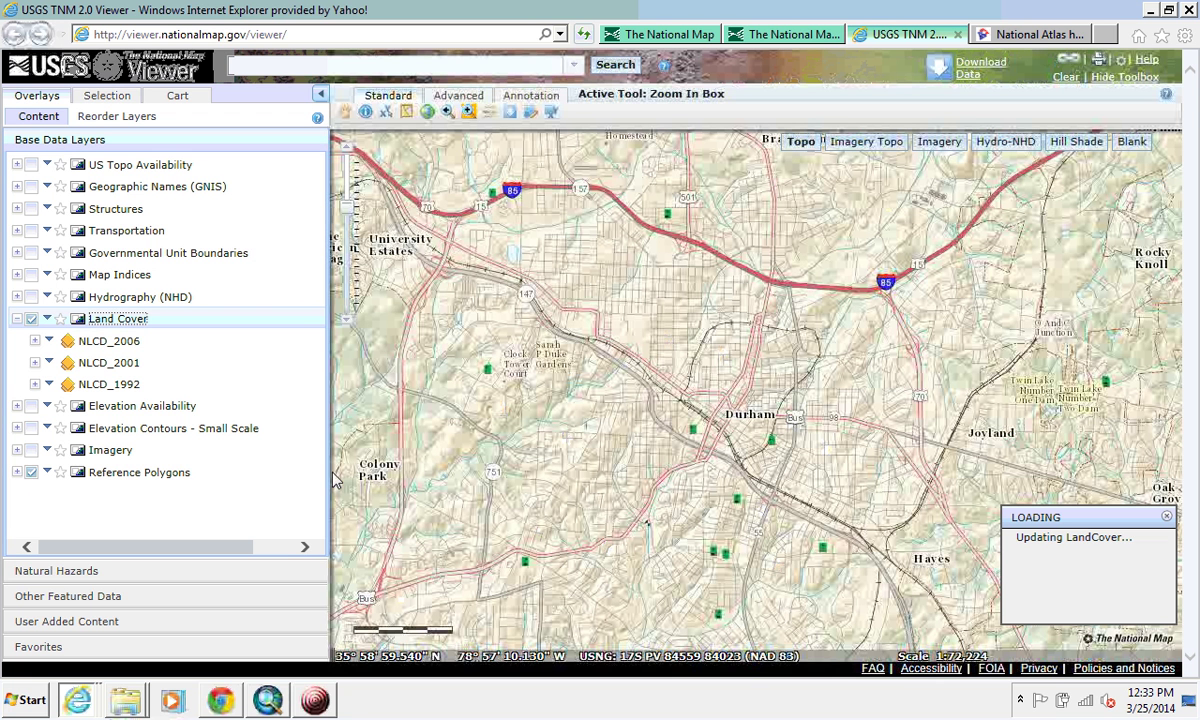
{"action": "left_click", "coordinate": [34, 342]}
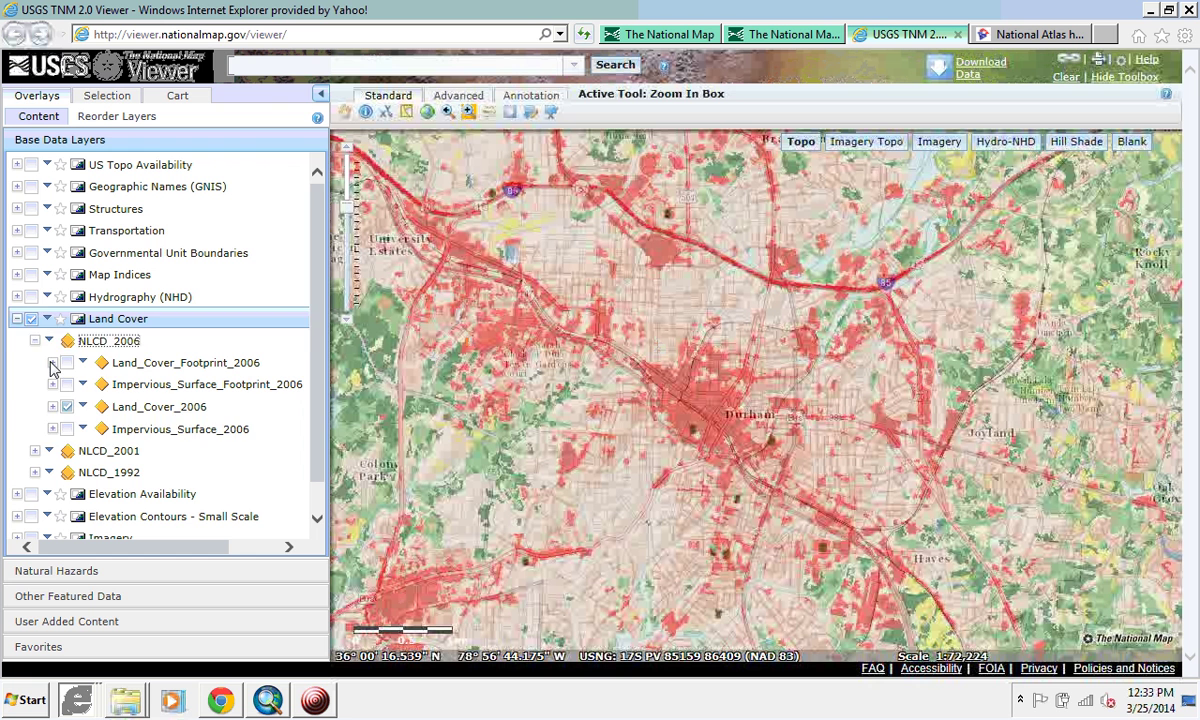
{"action": "left_click", "coordinate": [112, 429]}
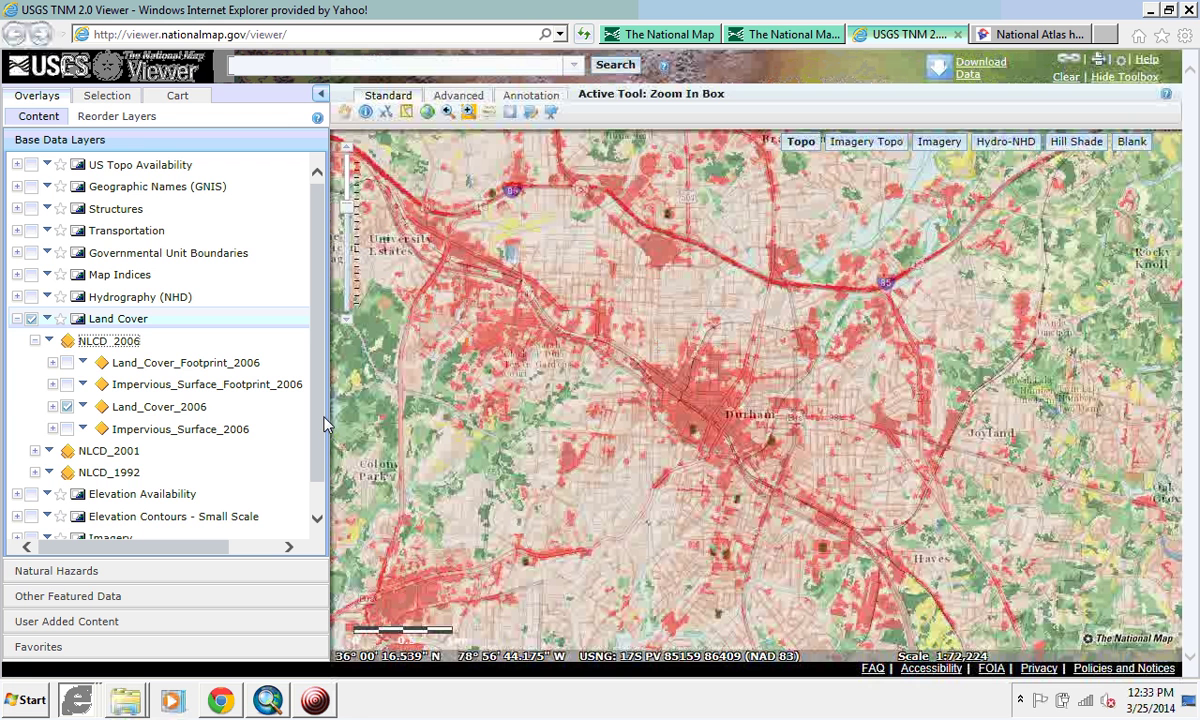
{"action": "left_click", "coordinate": [31, 319]}
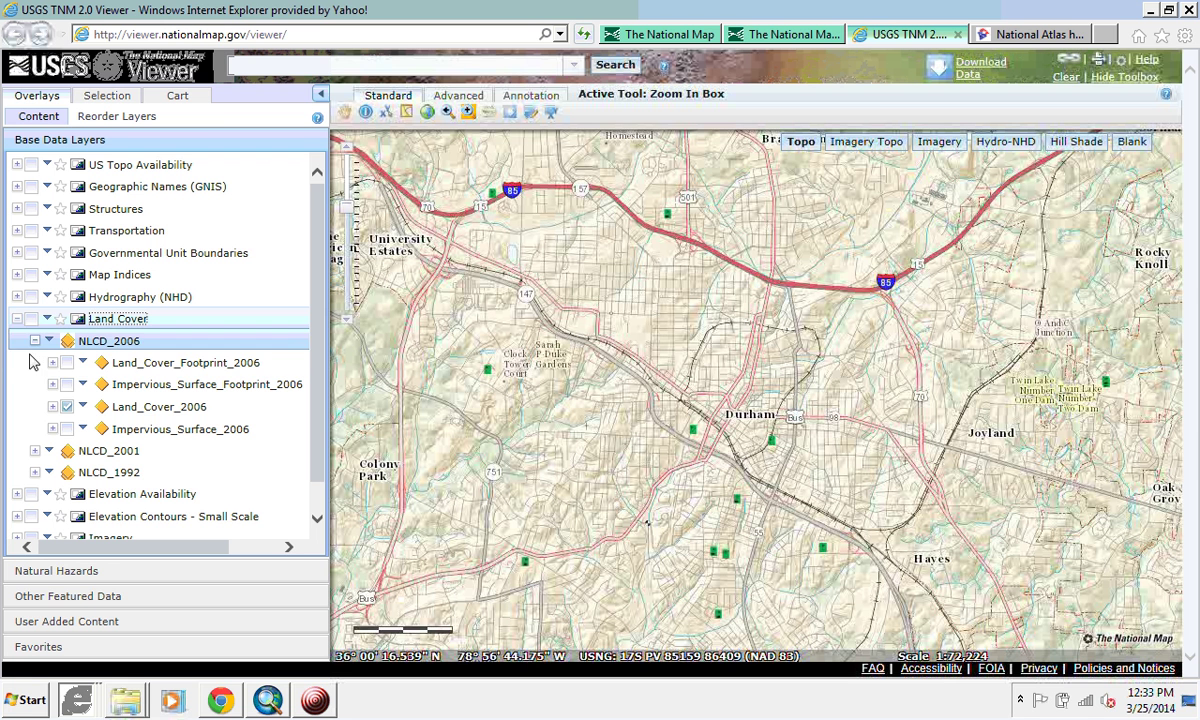
Step: Under Download Data, draw a bounding box over downtown Durham to list available themes
{"action": "left_click", "coordinate": [978, 67]}
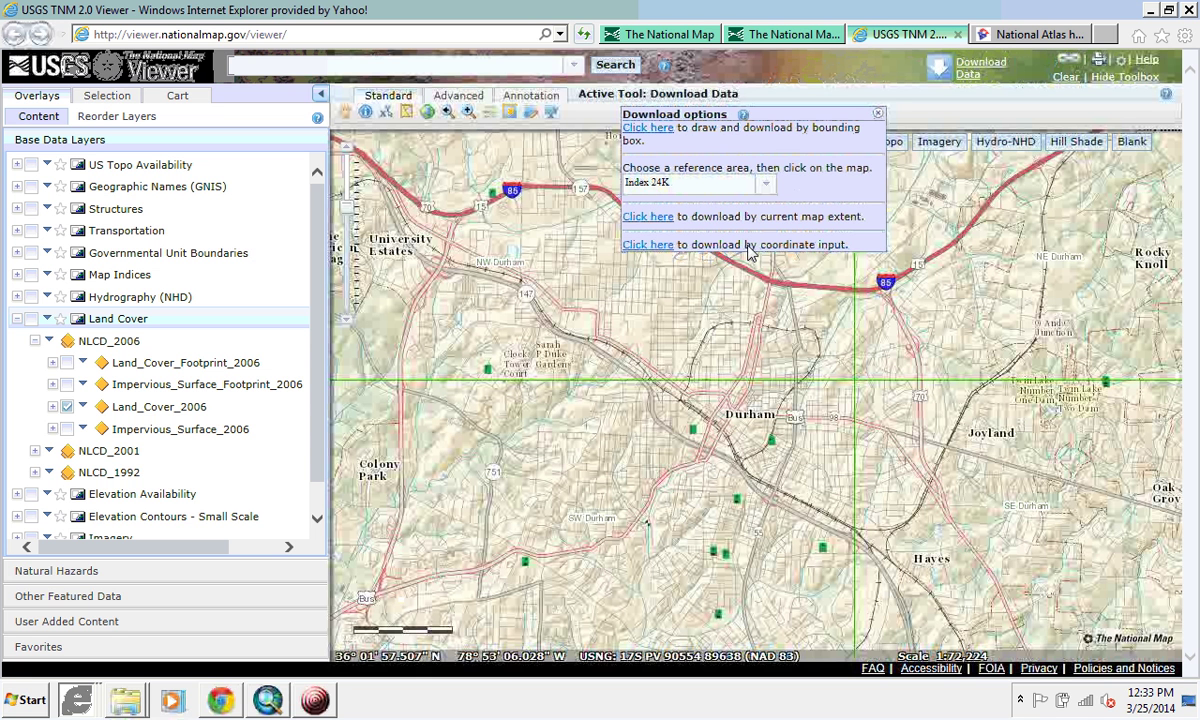
{"action": "left_click", "coordinate": [664, 136]}
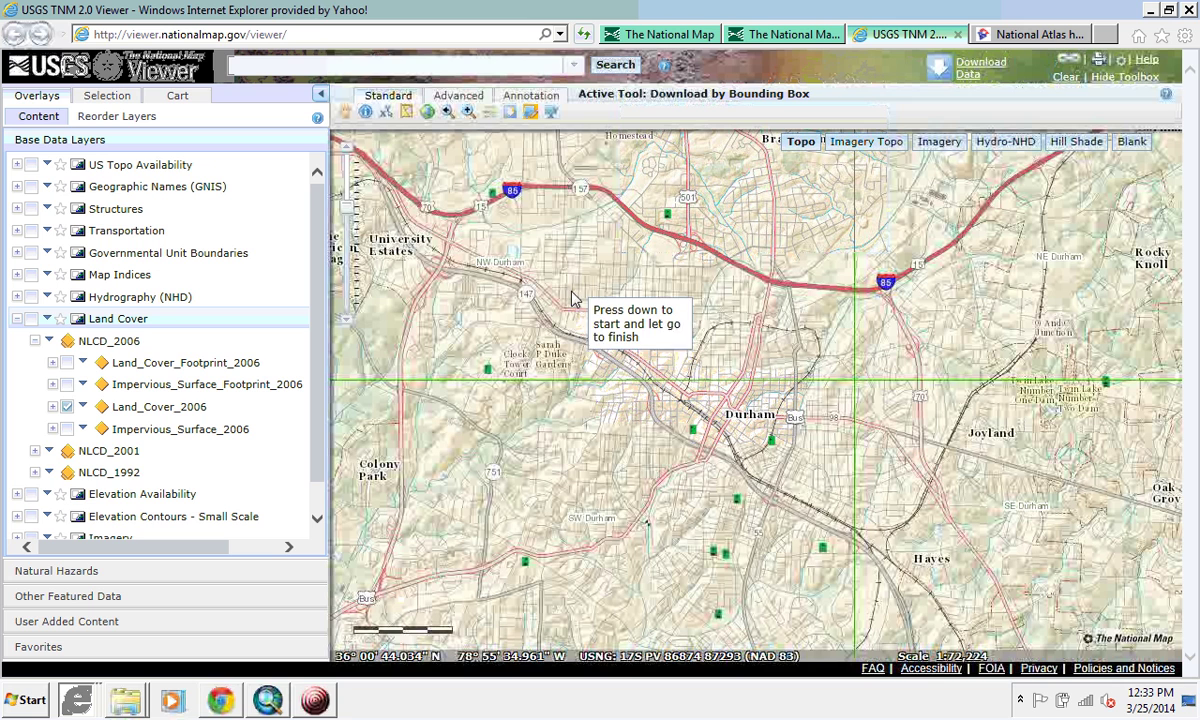
{"action": "mouse_move", "coordinate": [570, 290]}
{"action": "left_mouse_down"}
{"action": "mouse_move", "coordinate": [710, 597]}
{"action": "mouse_move", "coordinate": [919, 636]}
{"action": "left_mouse_up"}
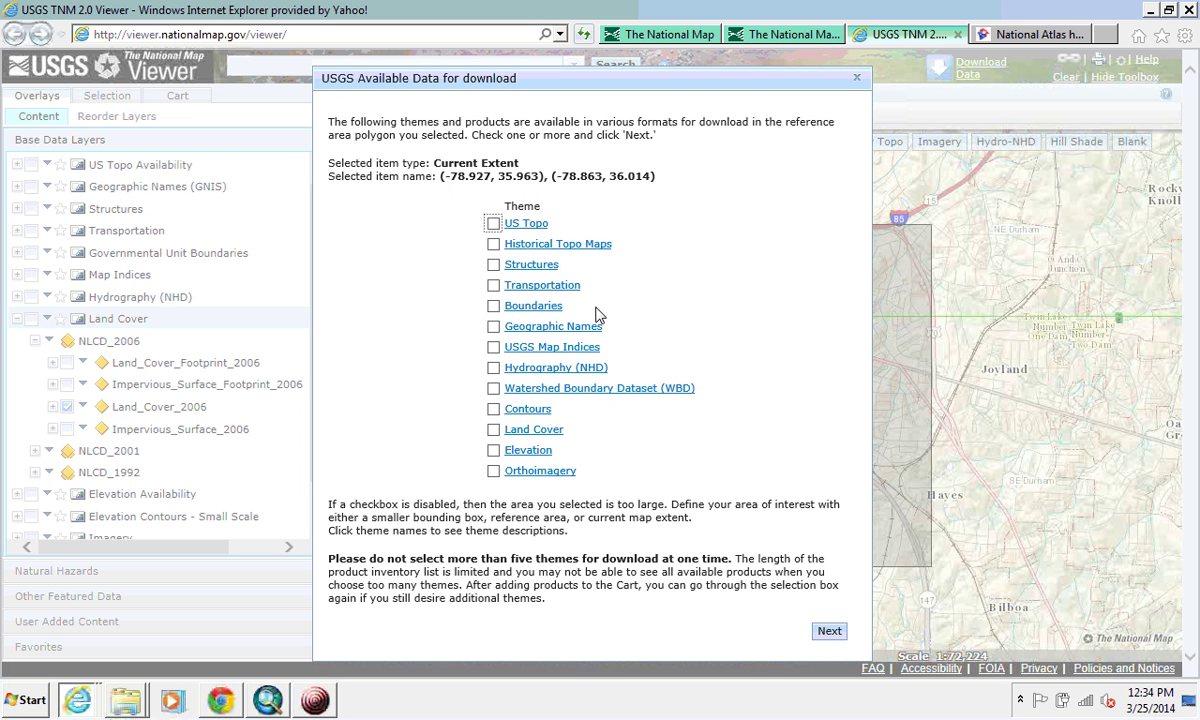
Step: Choose the Land Cover theme, then add National Land Cover Database 2006 - Land Cover GeoTIFF to the cart
{"action": "left_click", "coordinate": [493, 430]}
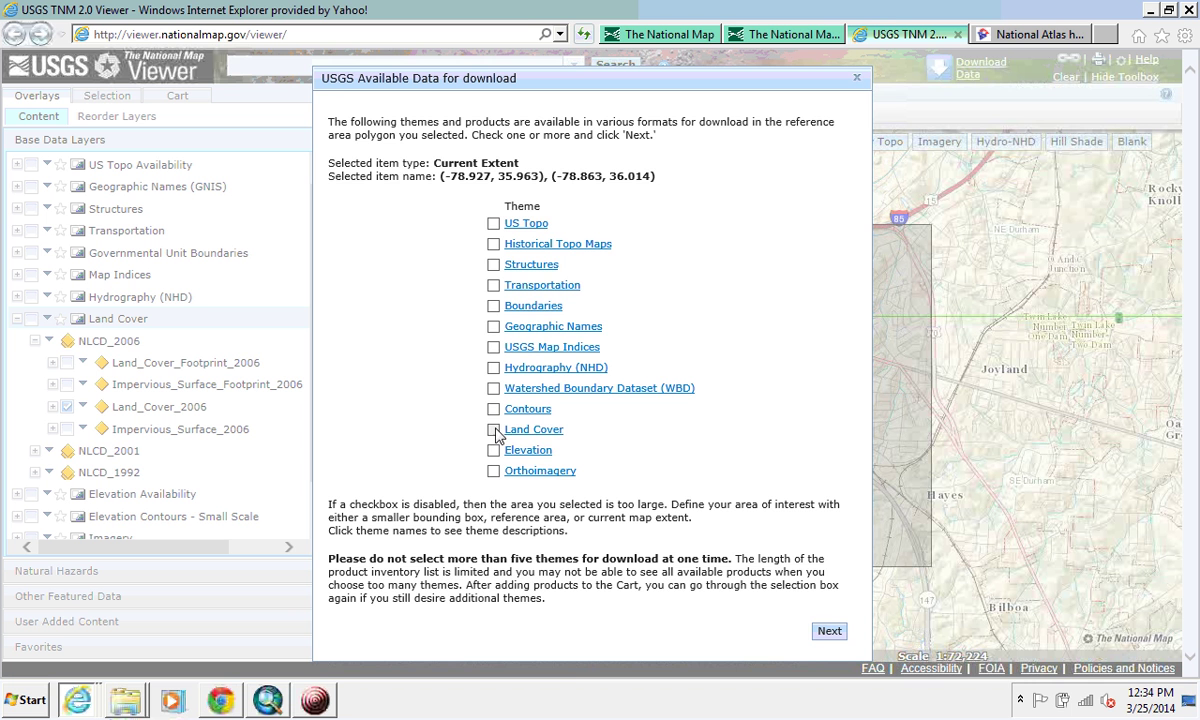
{"action": "left_click", "coordinate": [829, 632]}
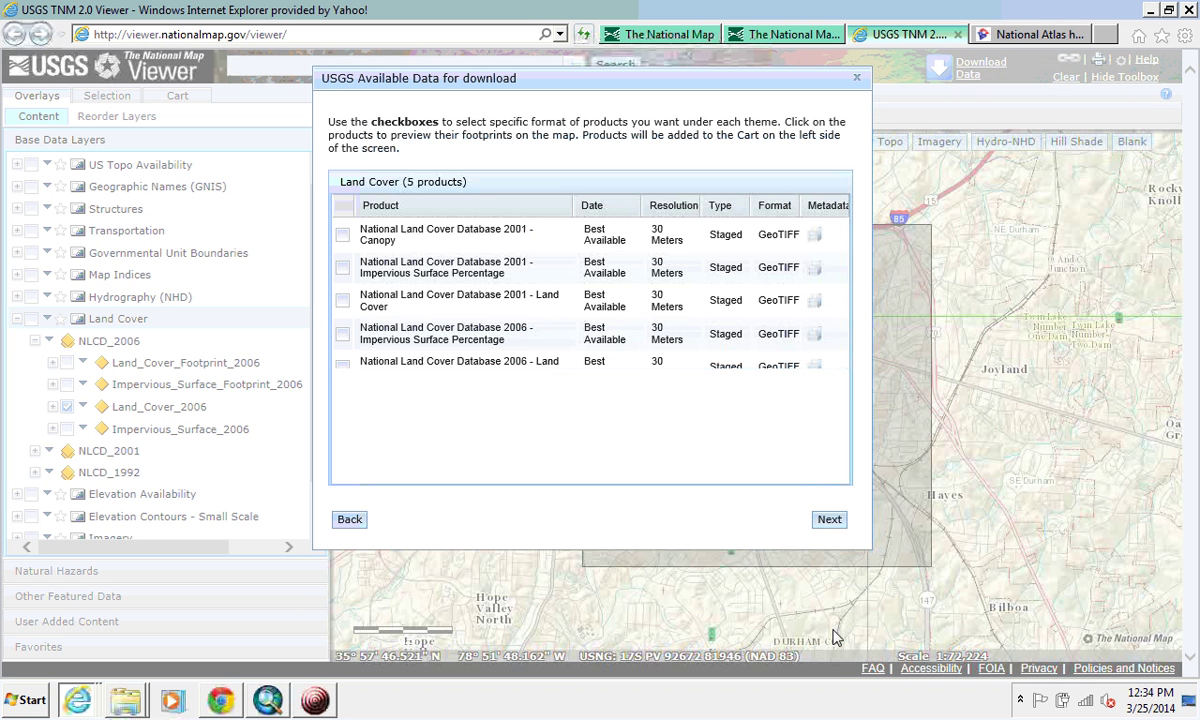
{"action": "left_click", "coordinate": [383, 236]}
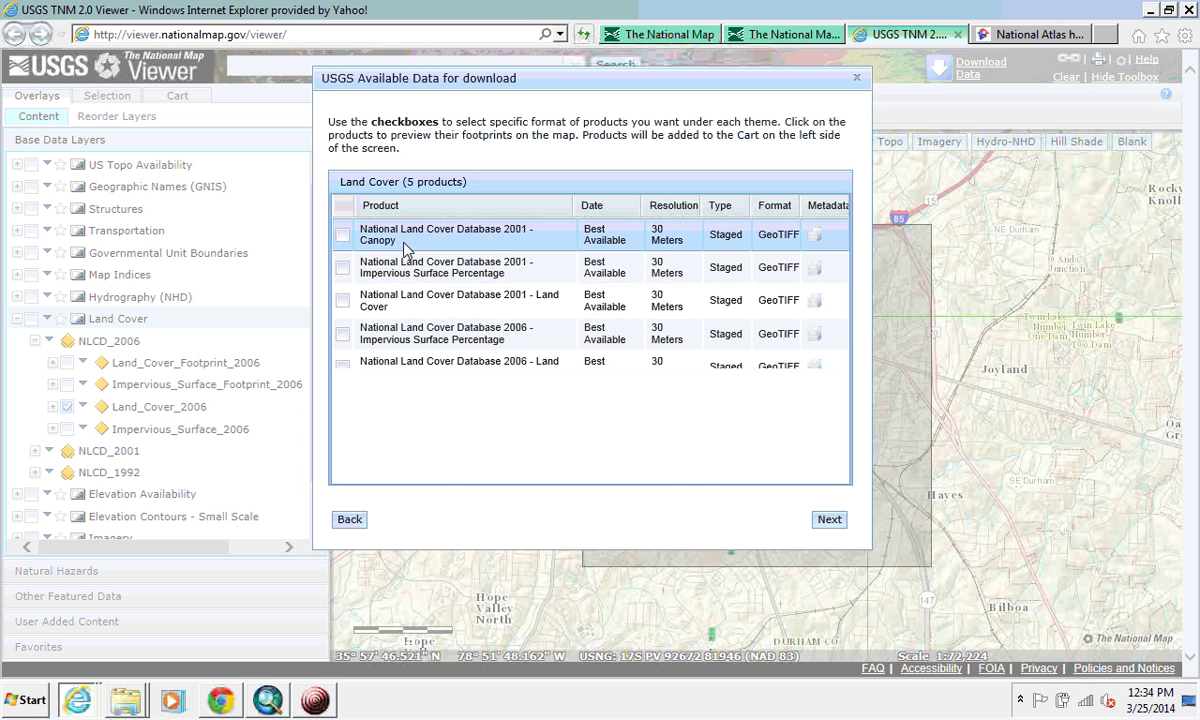
{"action": "left_click", "coordinate": [395, 272]}
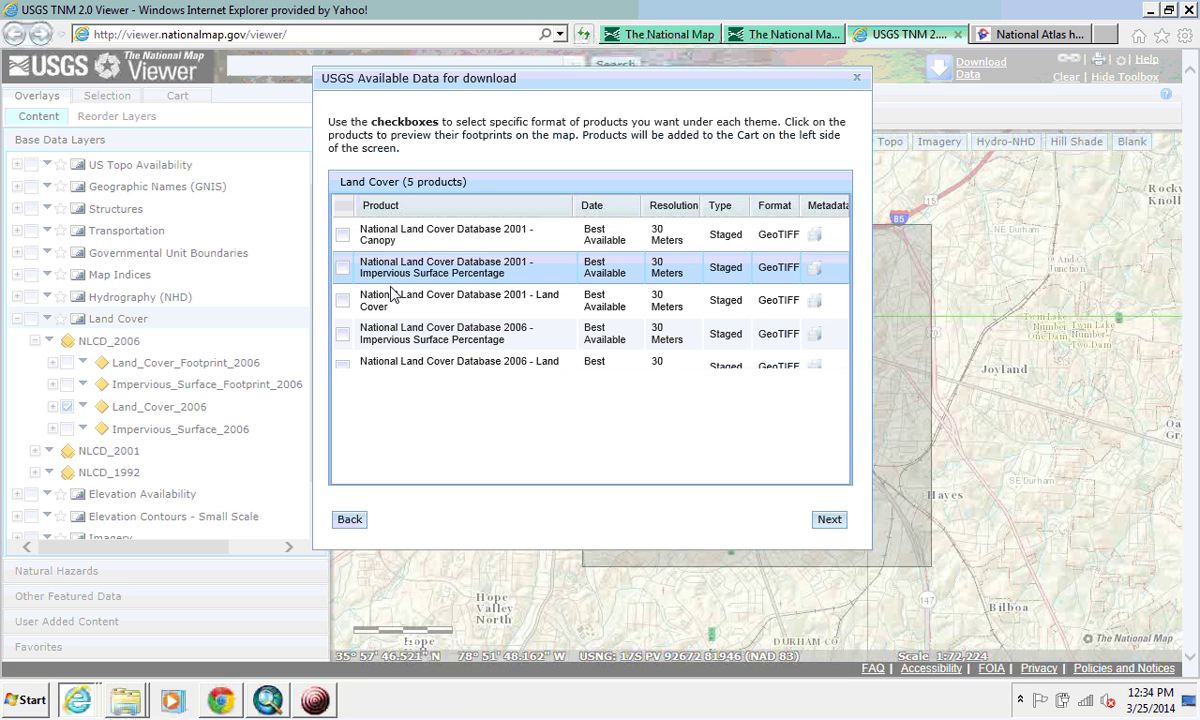
{"action": "left_click", "coordinate": [343, 366]}
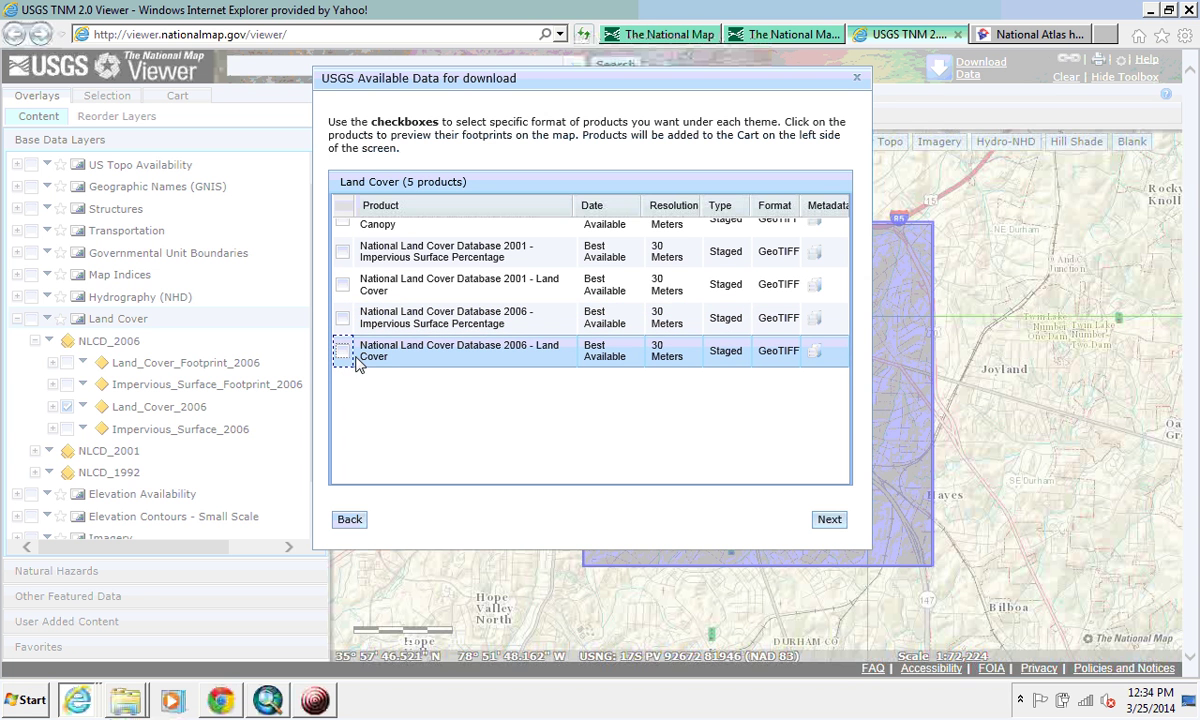
{"action": "left_click", "coordinate": [343, 353]}
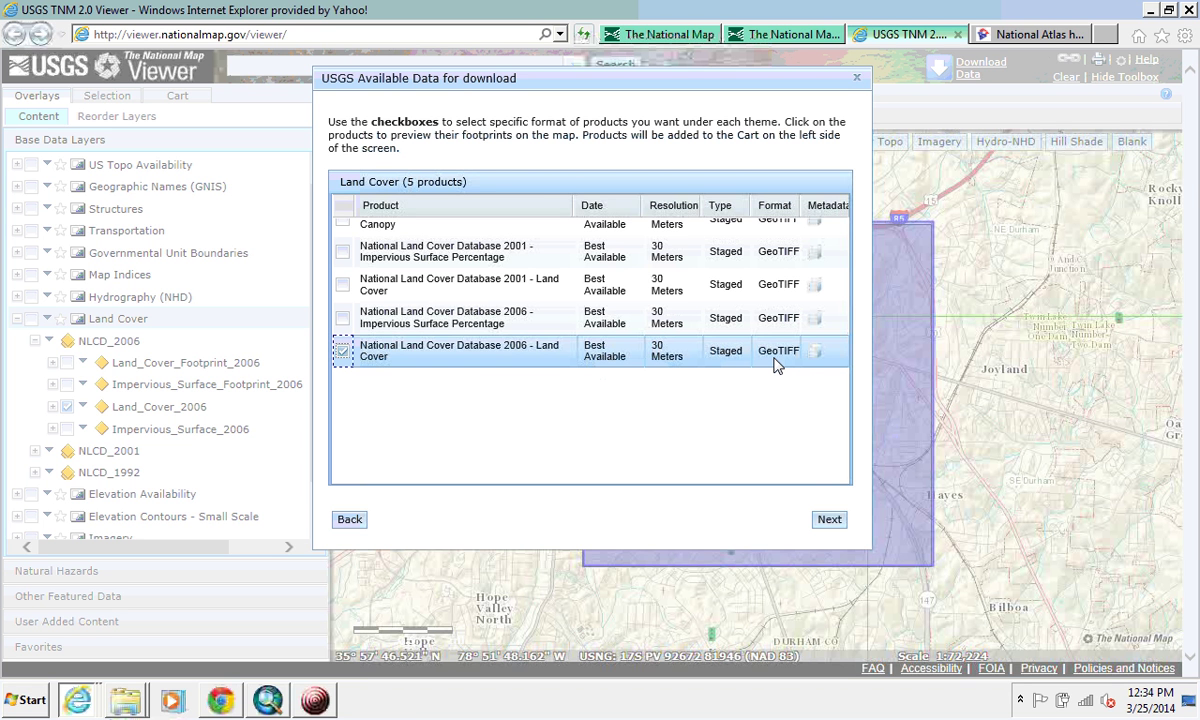
{"action": "left_click", "coordinate": [832, 525]}
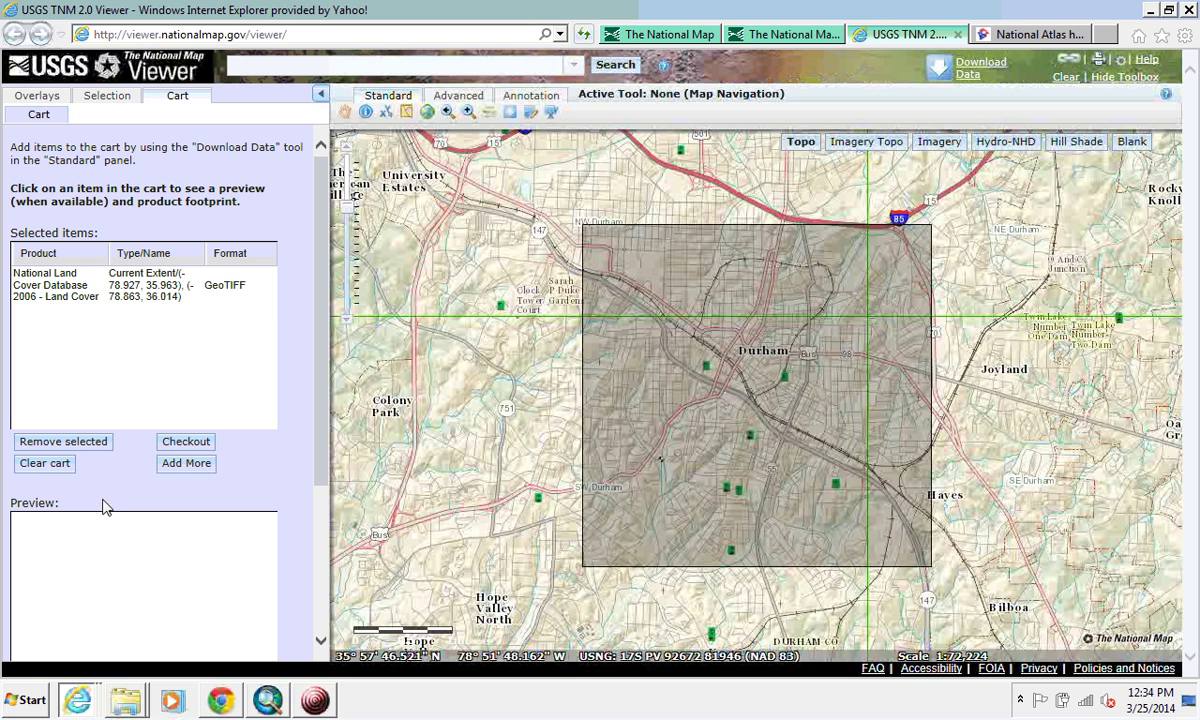
Step: Check out, enter and confirm the delivery e-mail address, place the order and acknowledge it
{"action": "left_click", "coordinate": [186, 444]}
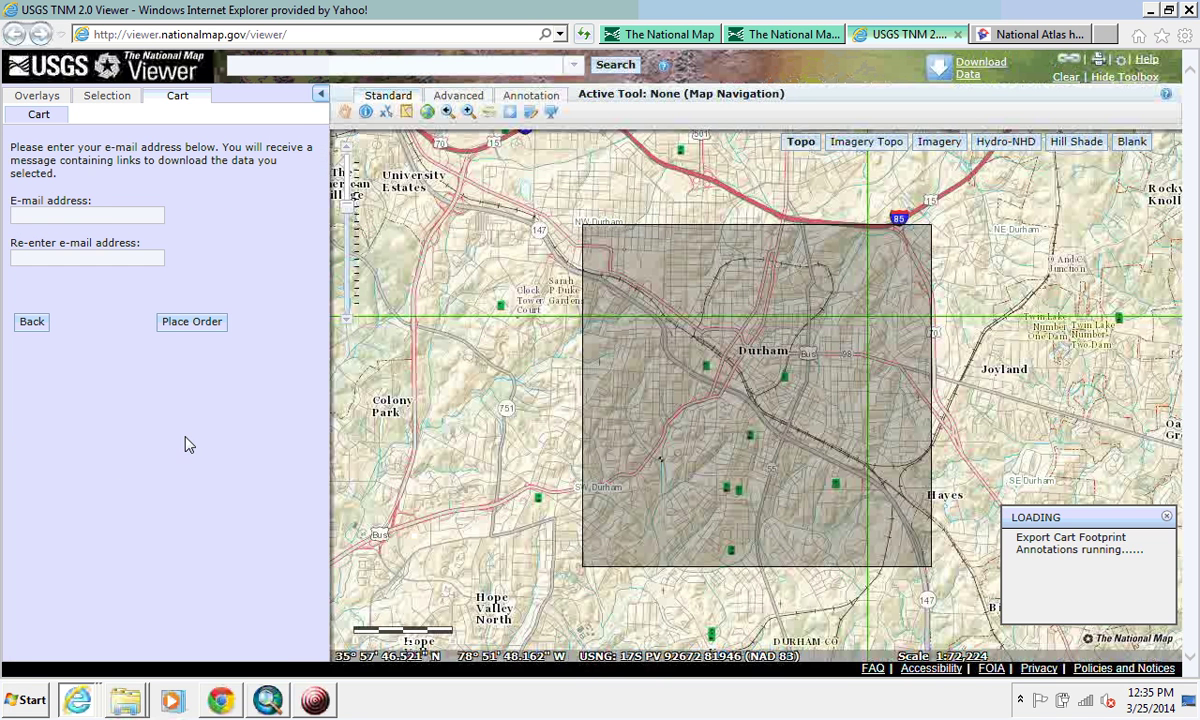
{"action": "left_click", "coordinate": [107, 222]}
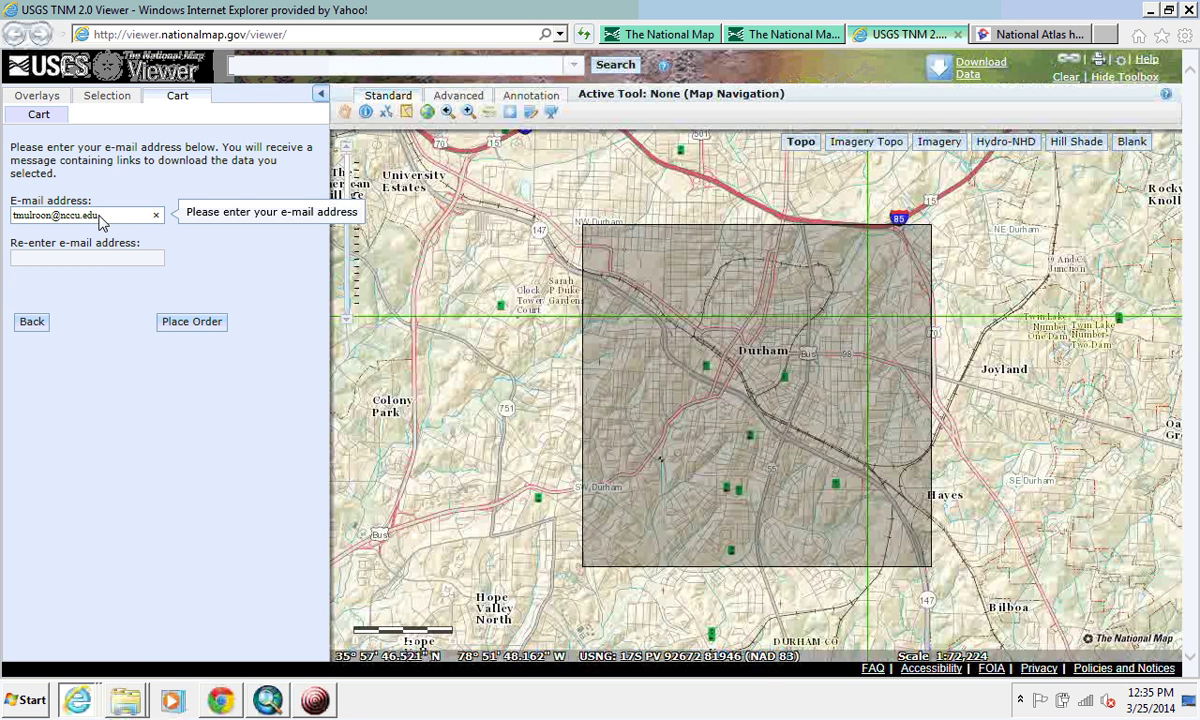
{"action": "left_click_drag", "start_coordinate": [104, 216], "coordinate": [16, 216]}
{"action": "key", "text": "ctrl+c"}
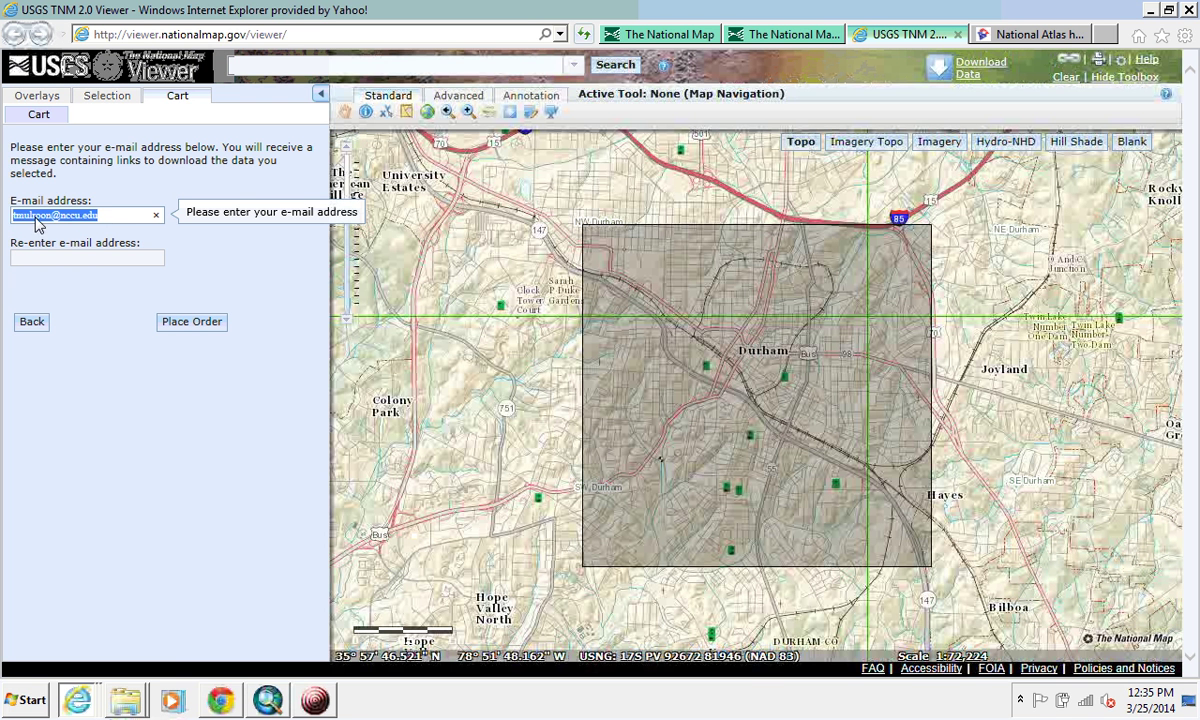
{"action": "left_click", "coordinate": [53, 259]}
{"action": "left_click", "coordinate": [52, 258]}
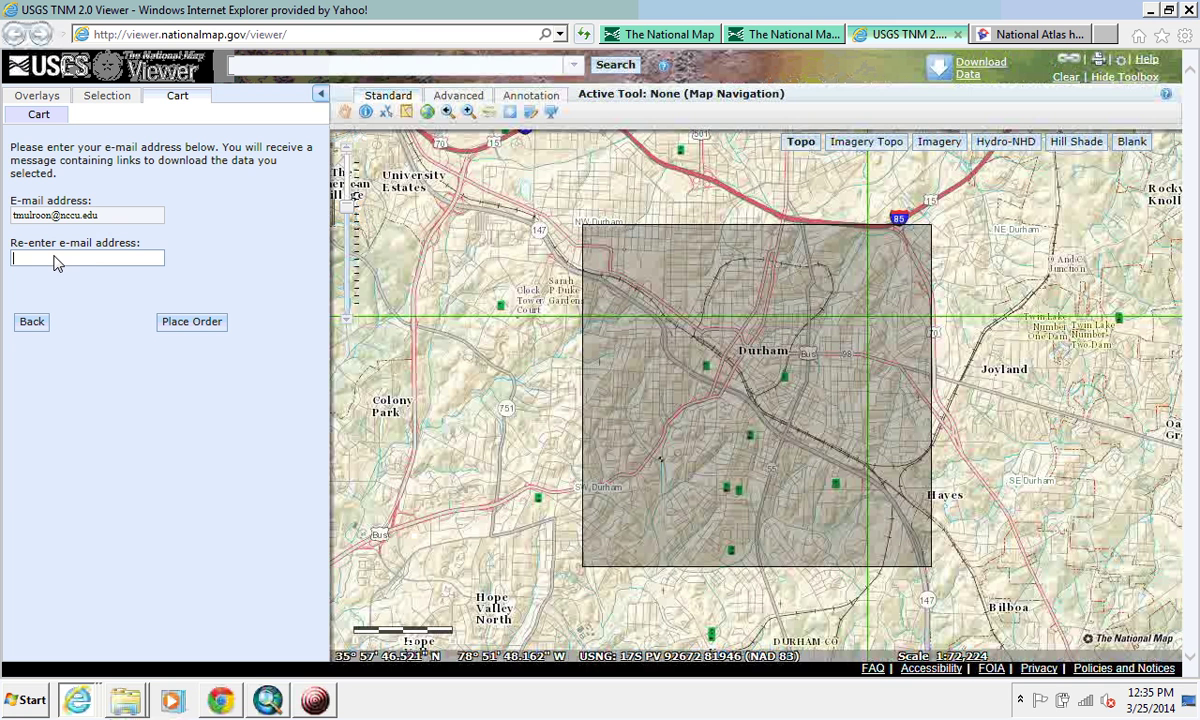
{"action": "key", "text": "ctrl+v"}
{"action": "left_click", "coordinate": [165, 326]}
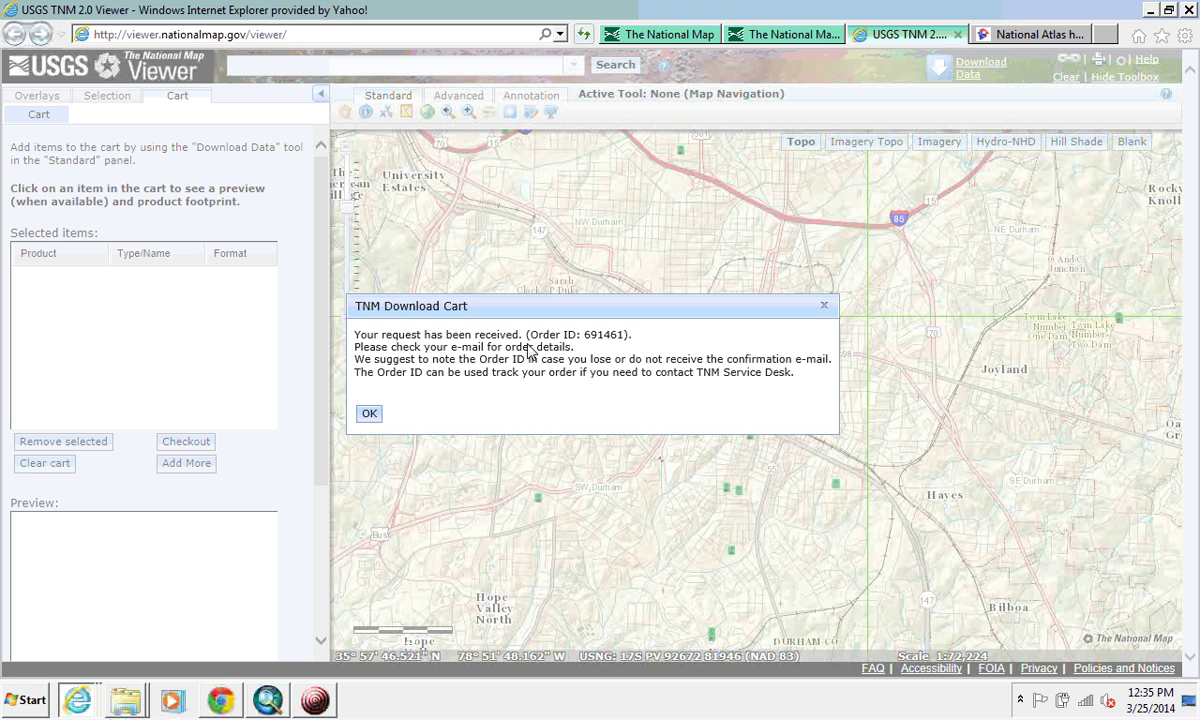
{"action": "left_click", "coordinate": [369, 416]}
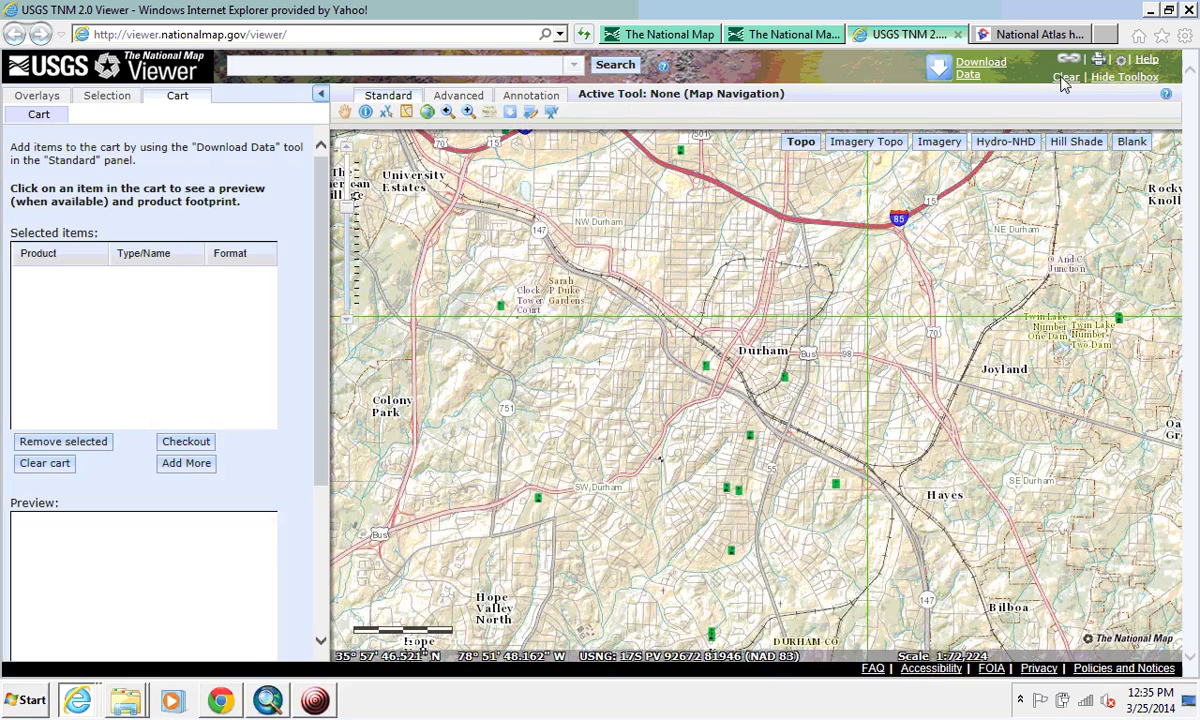
Step: Load the nccu.edu home page in a new browser tab
{"action": "left_click", "coordinate": [1105, 35]}
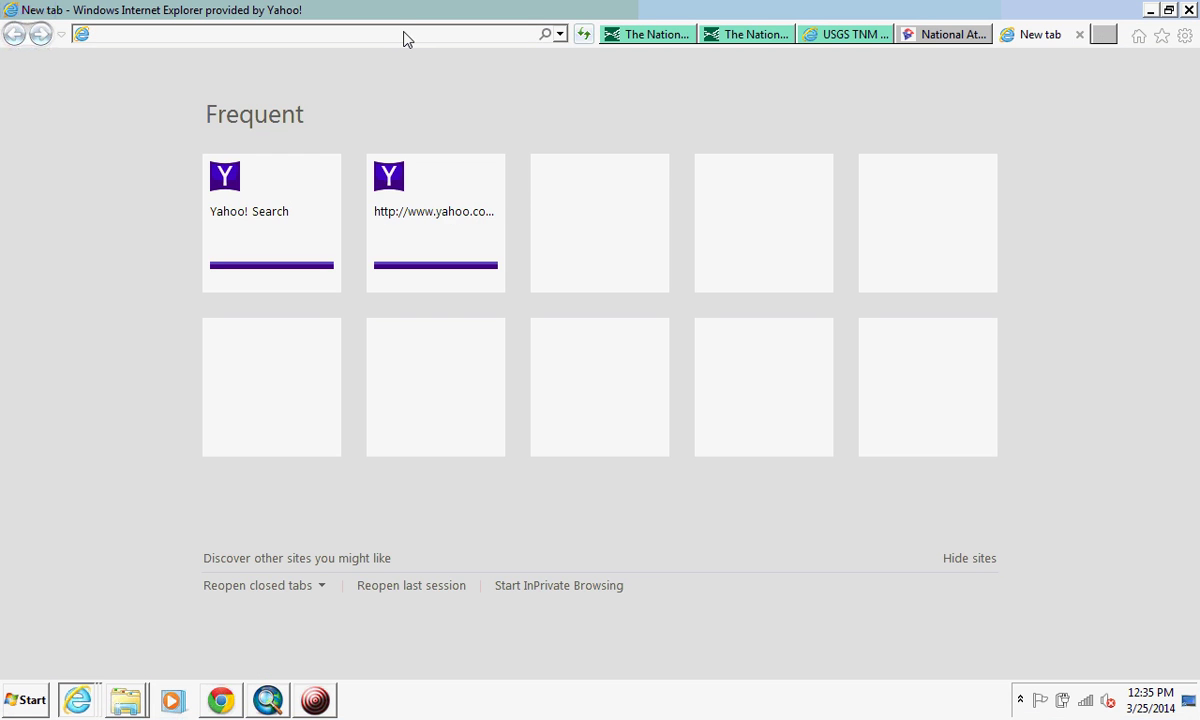
{"action": "type", "text": "nccu.edu/"}
{"action": "key", "text": "Down"}
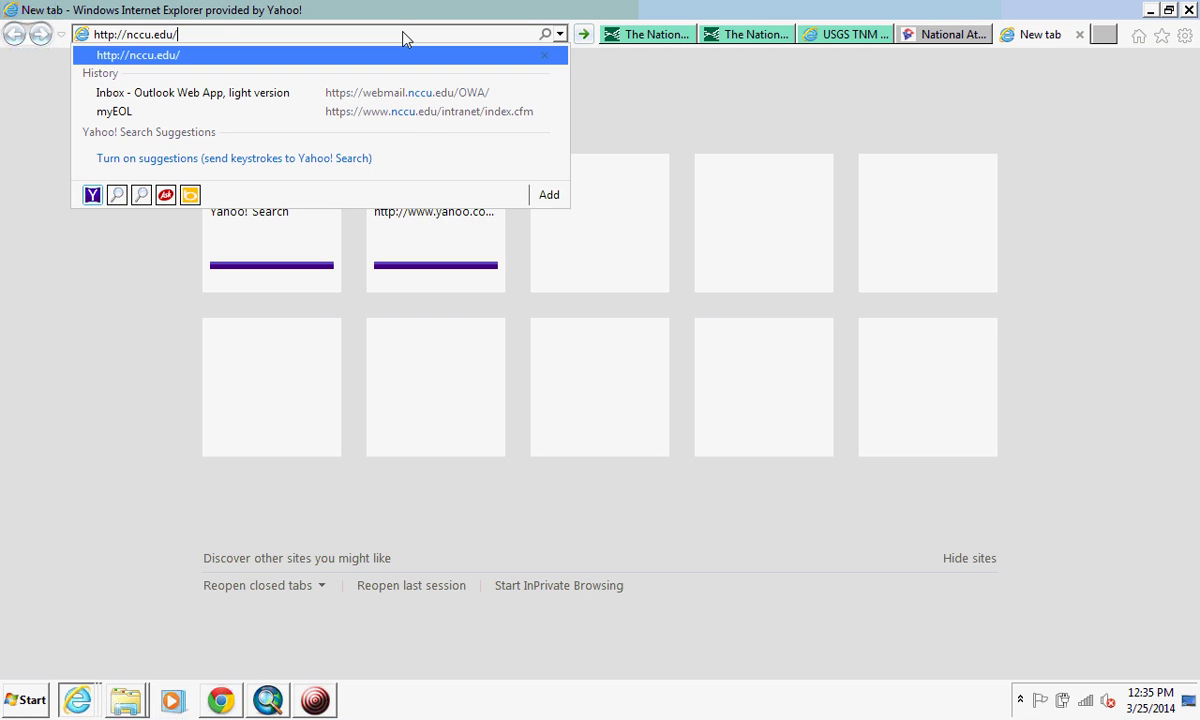
{"action": "key", "text": "Return"}
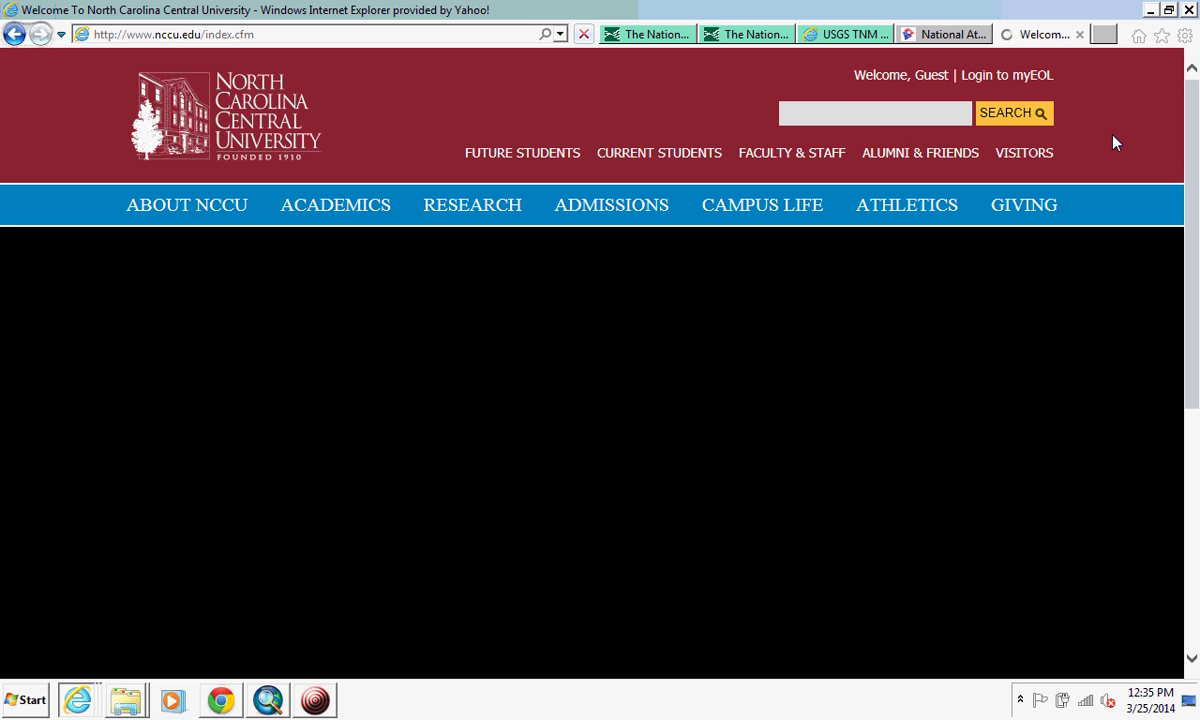
Step: Sign in to myEOL and open university webmail, retrying after the failed tab
{"action": "left_click", "coordinate": [991, 78]}
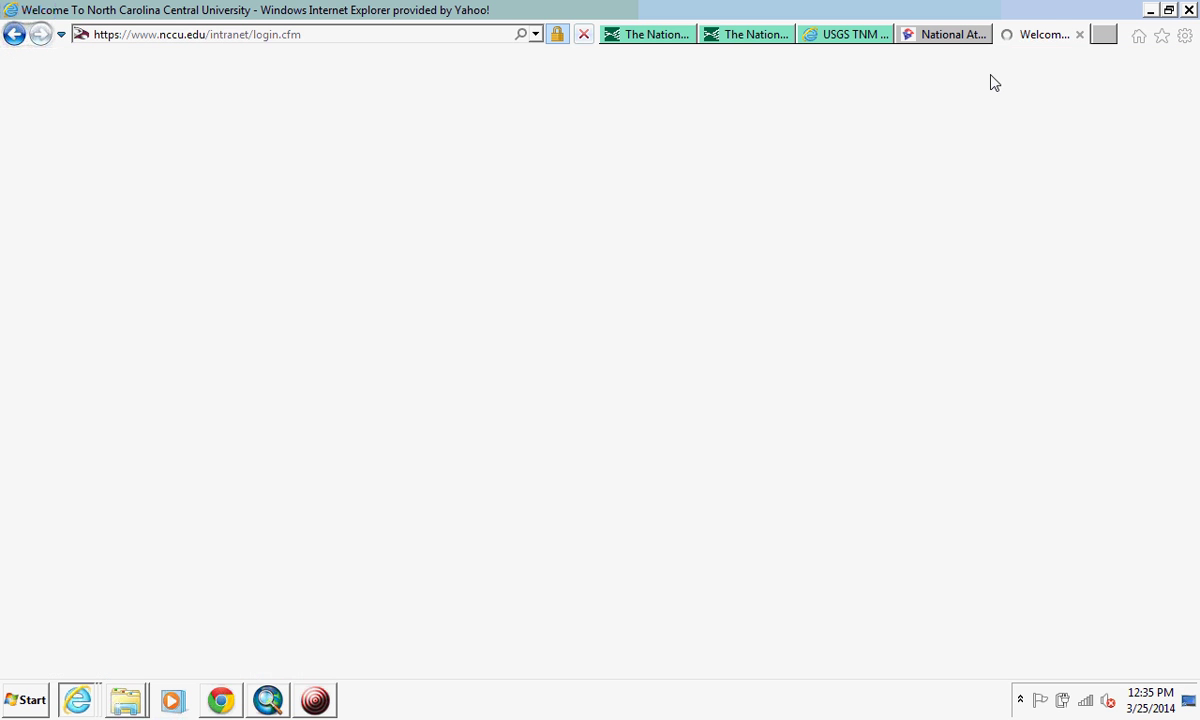
{"action": "left_click", "coordinate": [840, 426]}
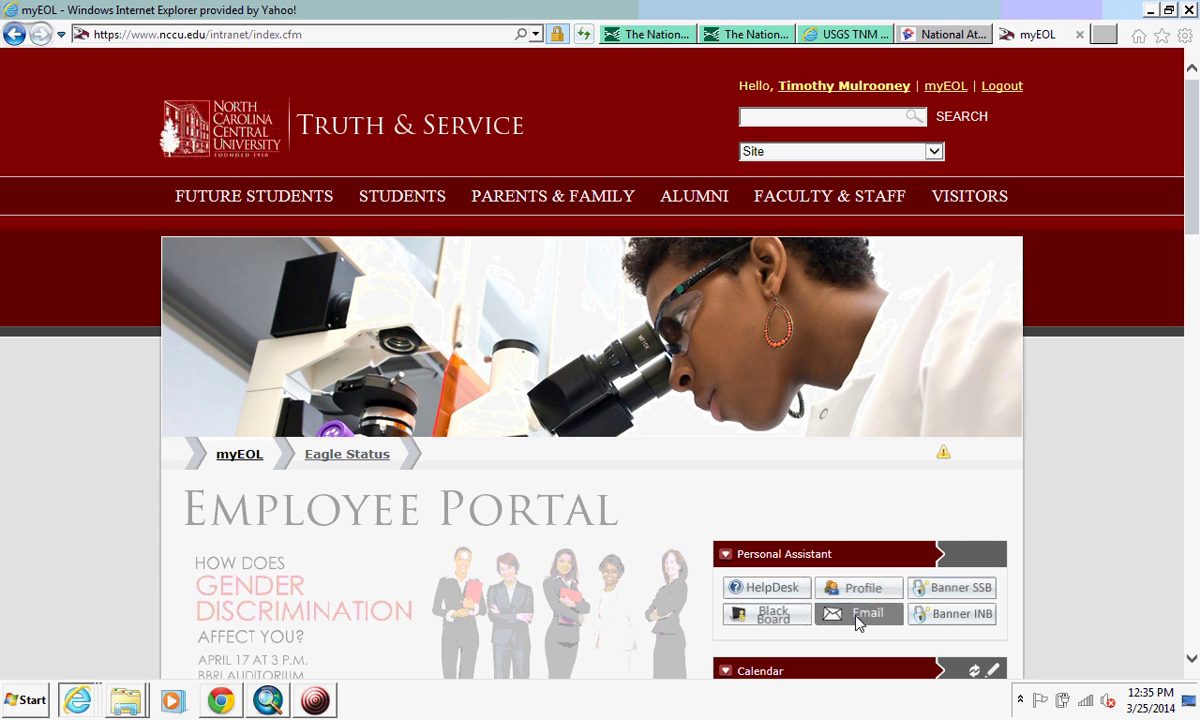
{"action": "left_click", "coordinate": [857, 618]}
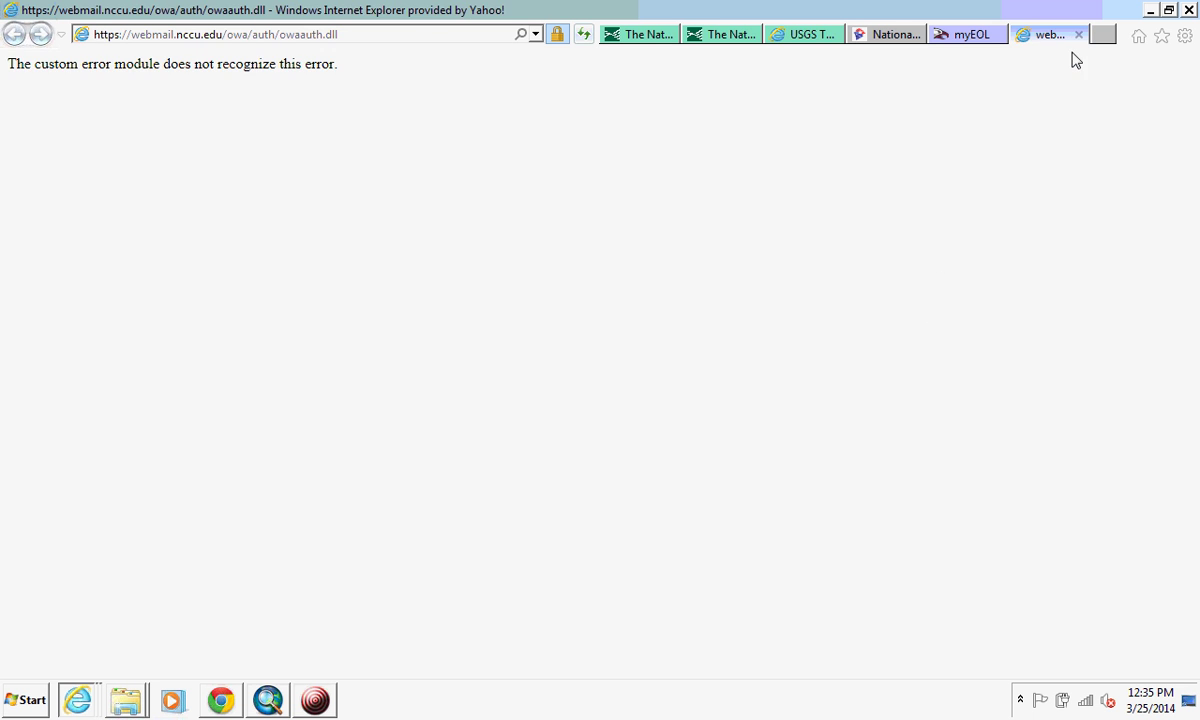
{"action": "left_click", "coordinate": [1079, 35]}
{"action": "left_click", "coordinate": [838, 621]}
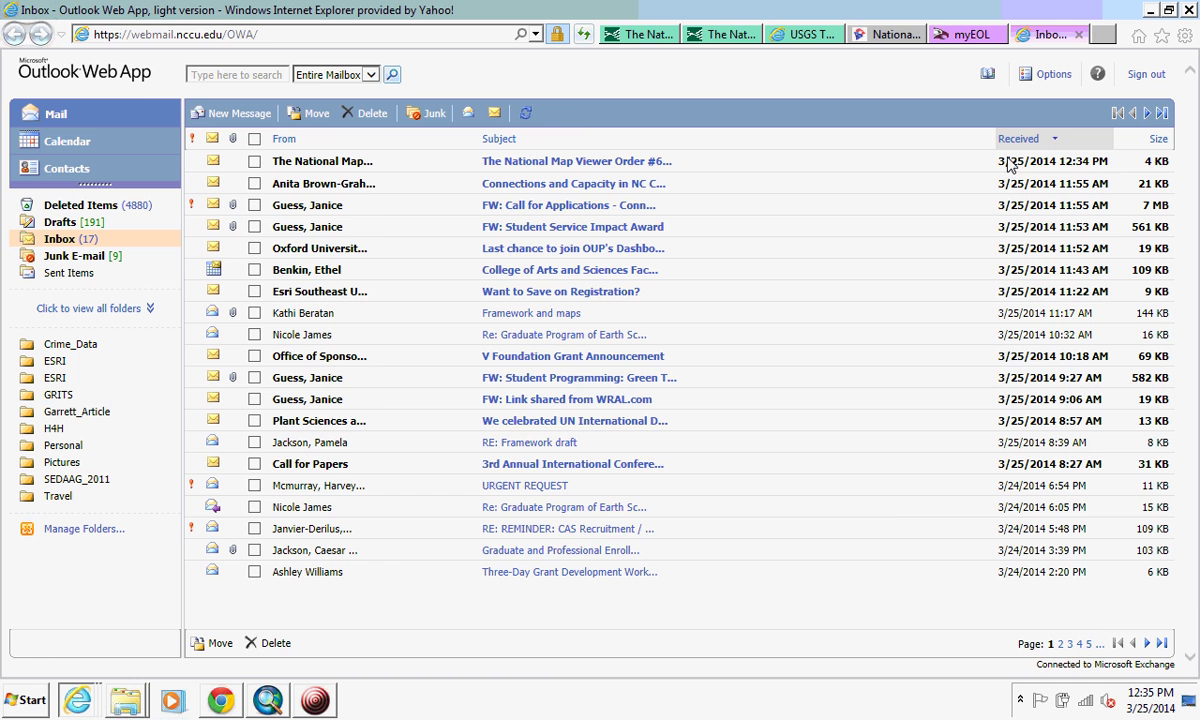
Step: Open the National Map Viewer Order e-mail and follow the first 'Click here to download' link
{"action": "left_click", "coordinate": [538, 165]}
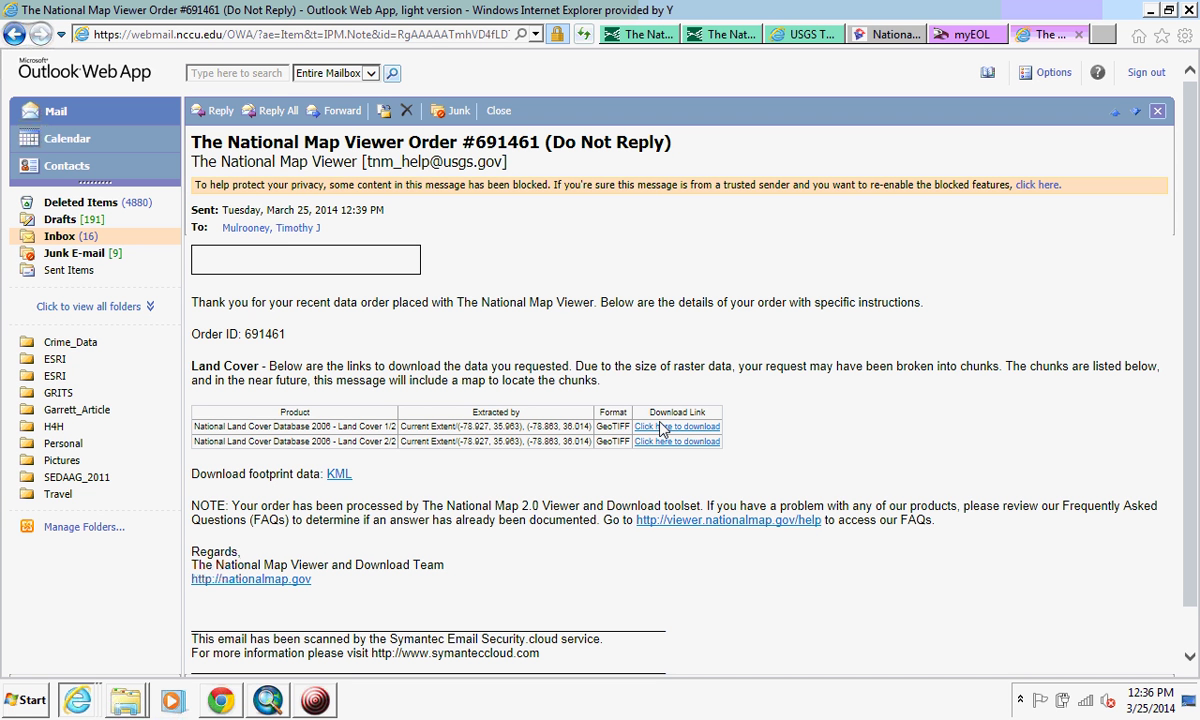
{"action": "left_click", "coordinate": [660, 428]}
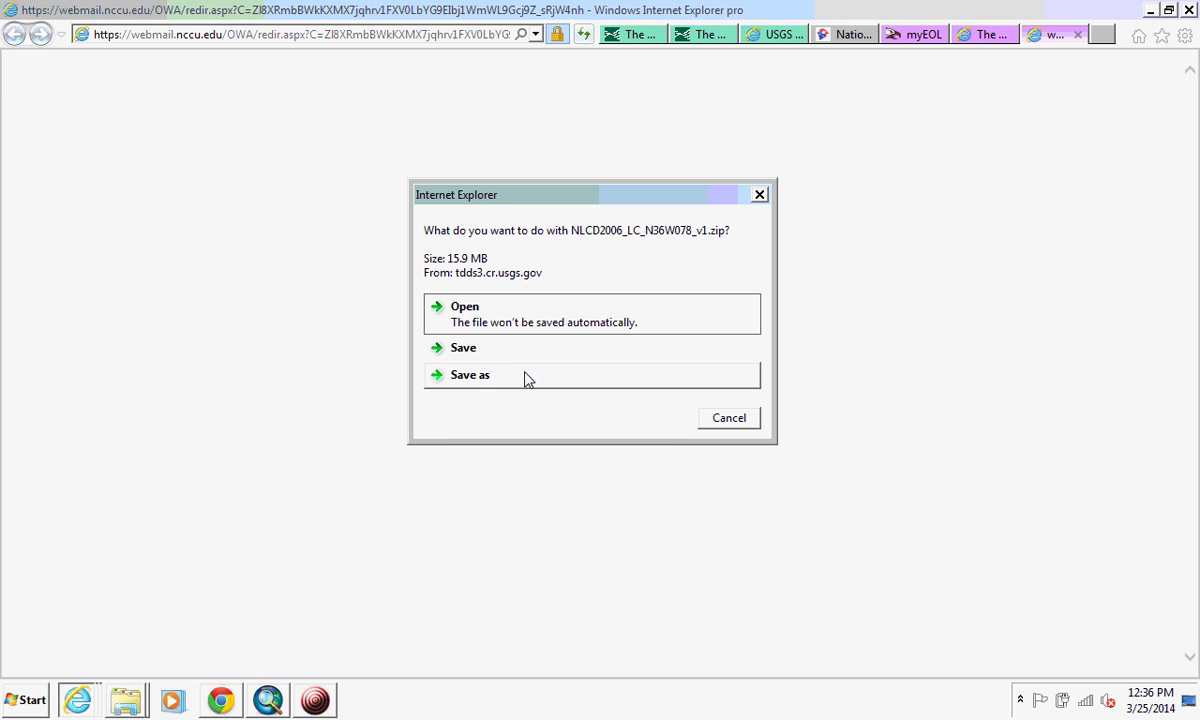
Step: Save NLCD2006_LC_N36W078_v1.zip under its suggested name into C:\Temp
{"action": "left_click", "coordinate": [483, 375]}
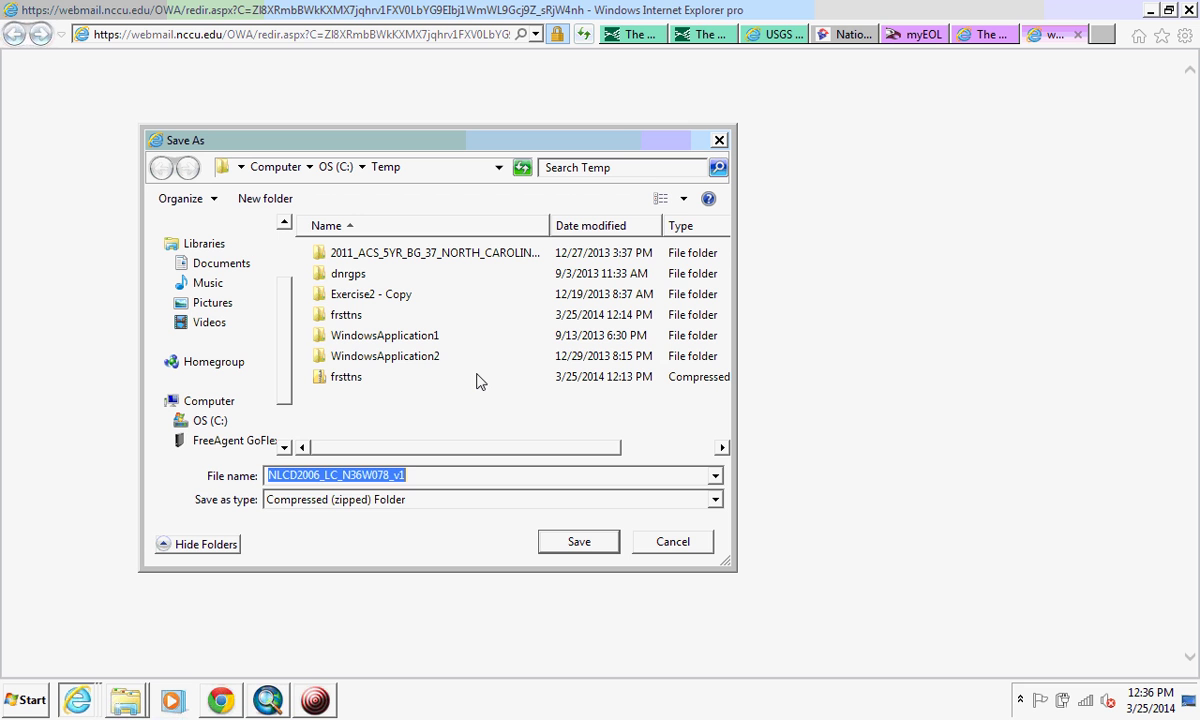
{"action": "left_click", "coordinate": [414, 479]}
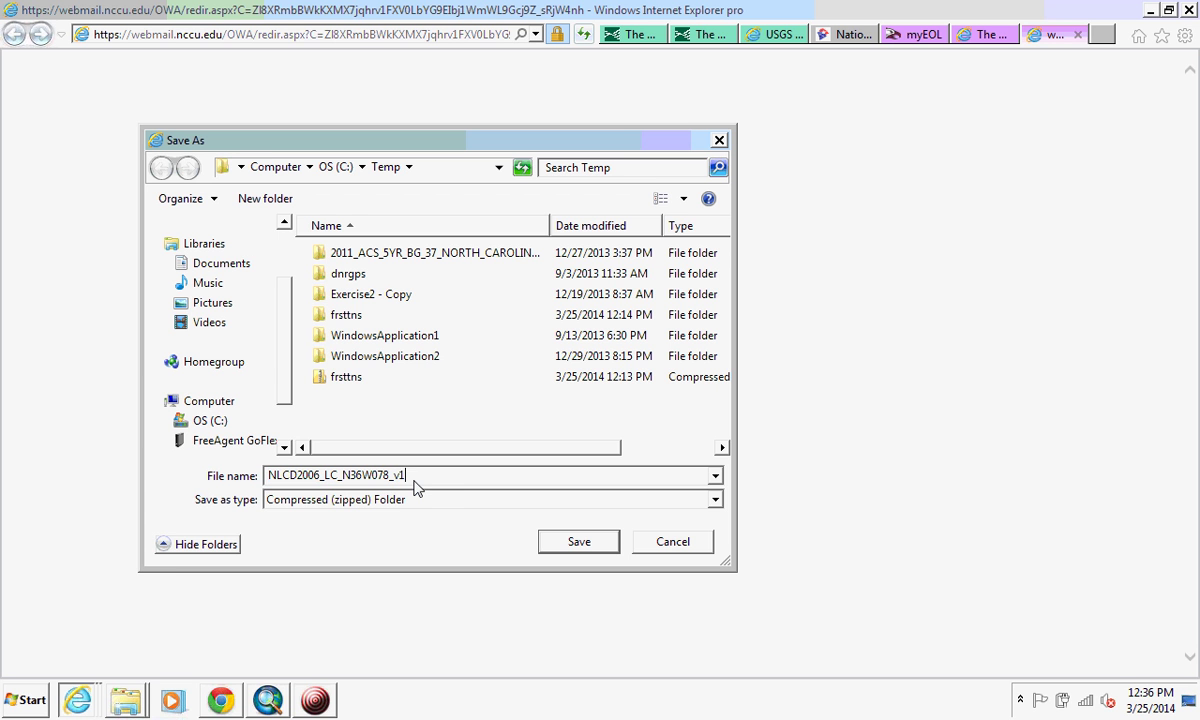
{"action": "left_click", "coordinate": [579, 543]}
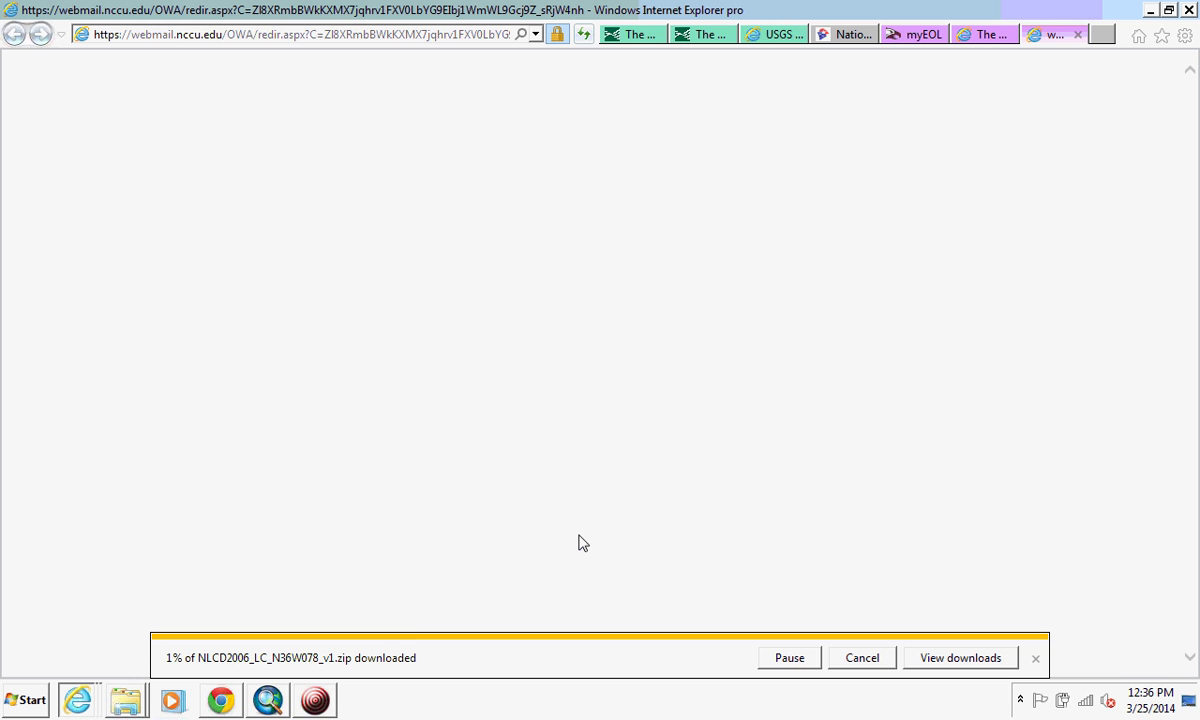
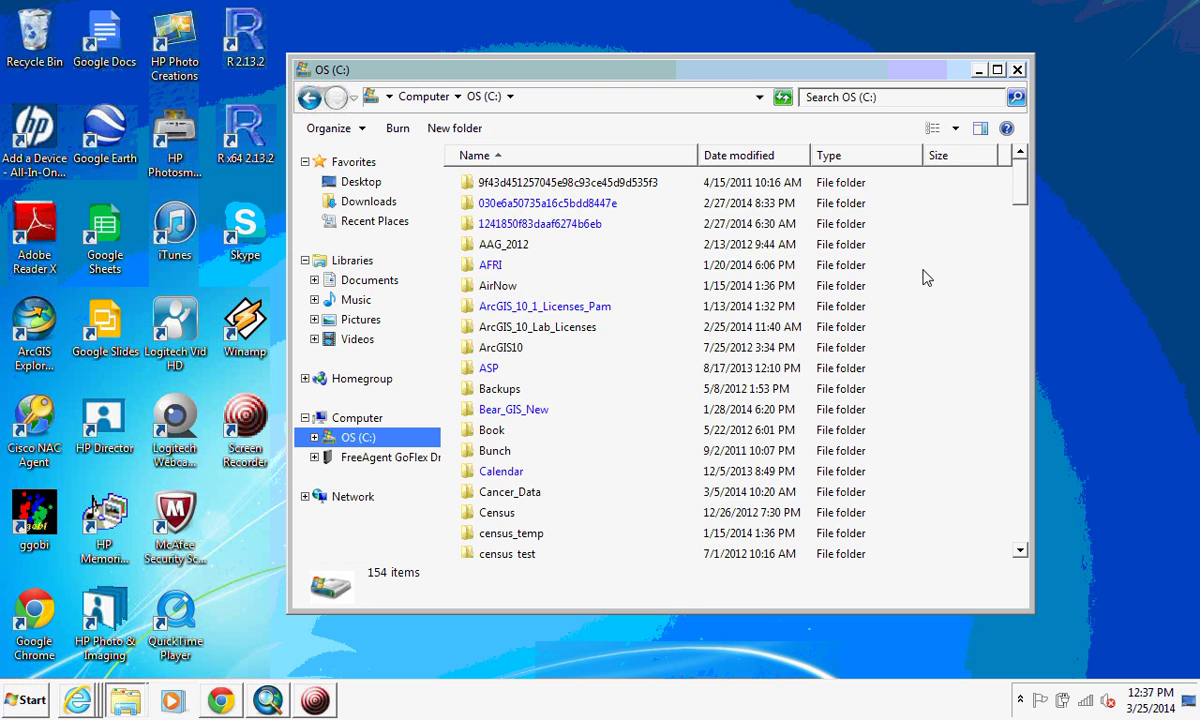
Step: In Temp, skip the North Carolina ACS geodatabase folder and open the NLCD2006_LC_N36W078_v1 zip
{"action": "scroll", "coordinate": [1030, 195], "scroll_direction": "down", "scroll_amount": 3}
{"action": "left_click_drag", "start_coordinate": [1026, 193], "coordinate": [1053, 474]}
{"action": "double_click", "coordinate": [500, 341]}
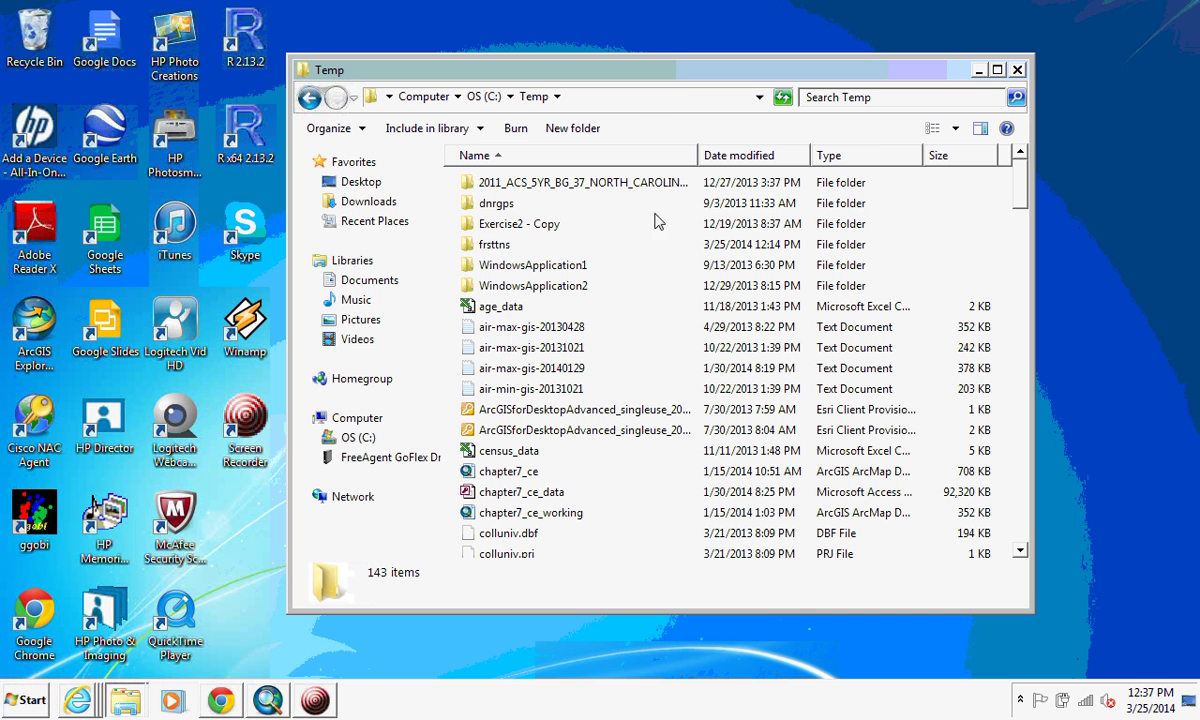
{"action": "double_click", "coordinate": [598, 182]}
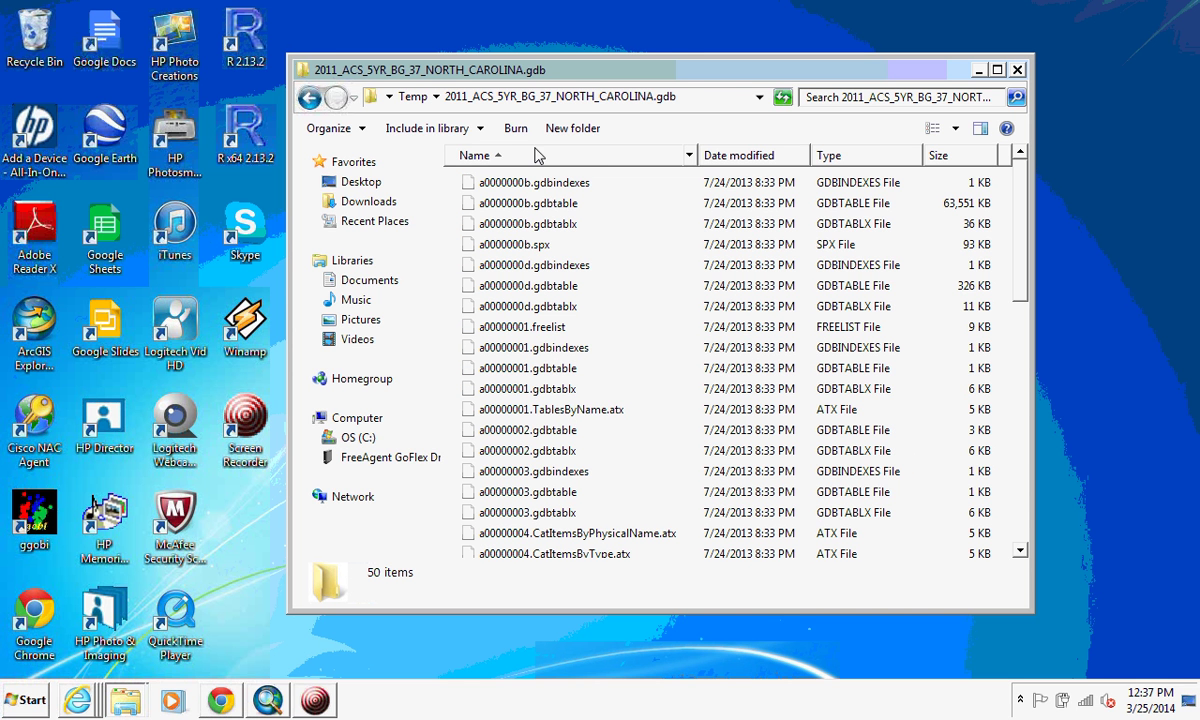
{"action": "left_click", "coordinate": [312, 98]}
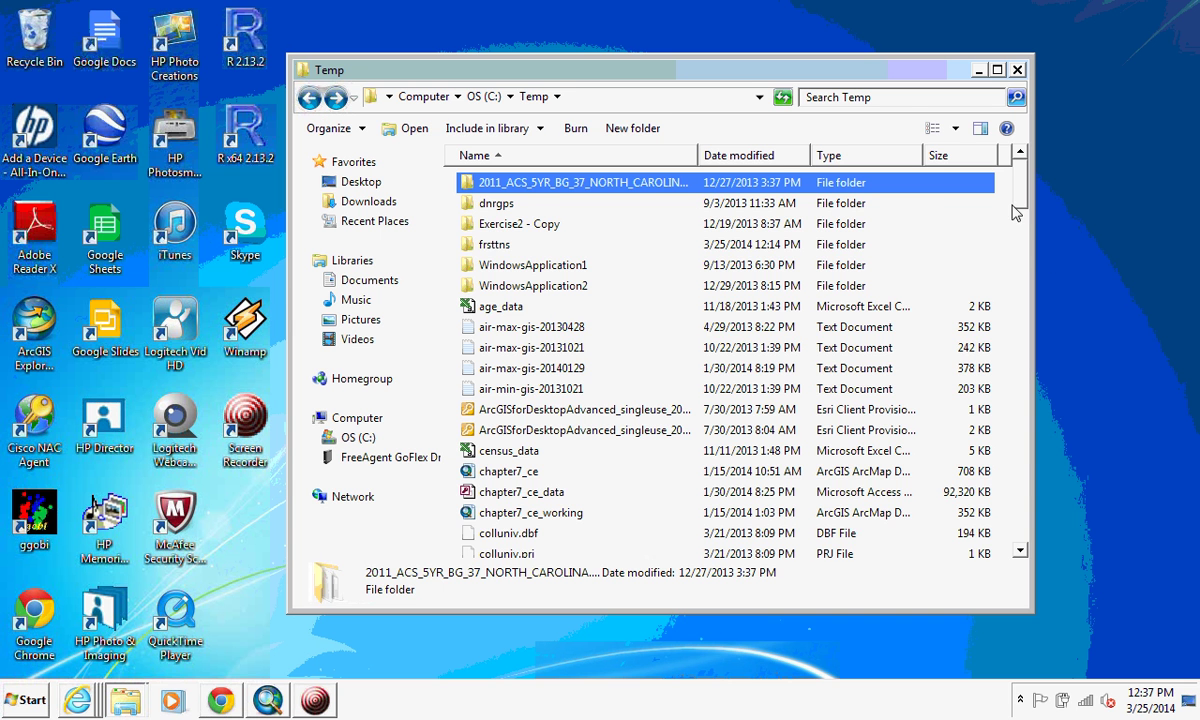
{"action": "left_click_drag", "start_coordinate": [1020, 200], "coordinate": [1039, 404]}
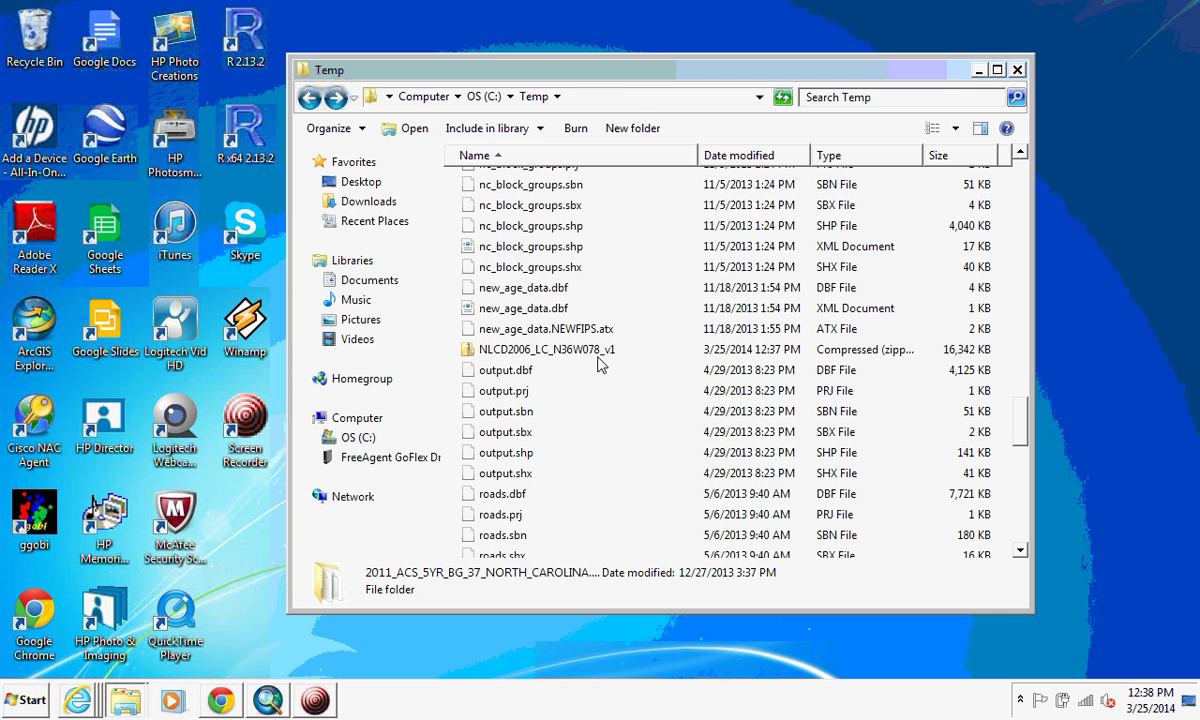
{"action": "double_click", "coordinate": [586, 349]}
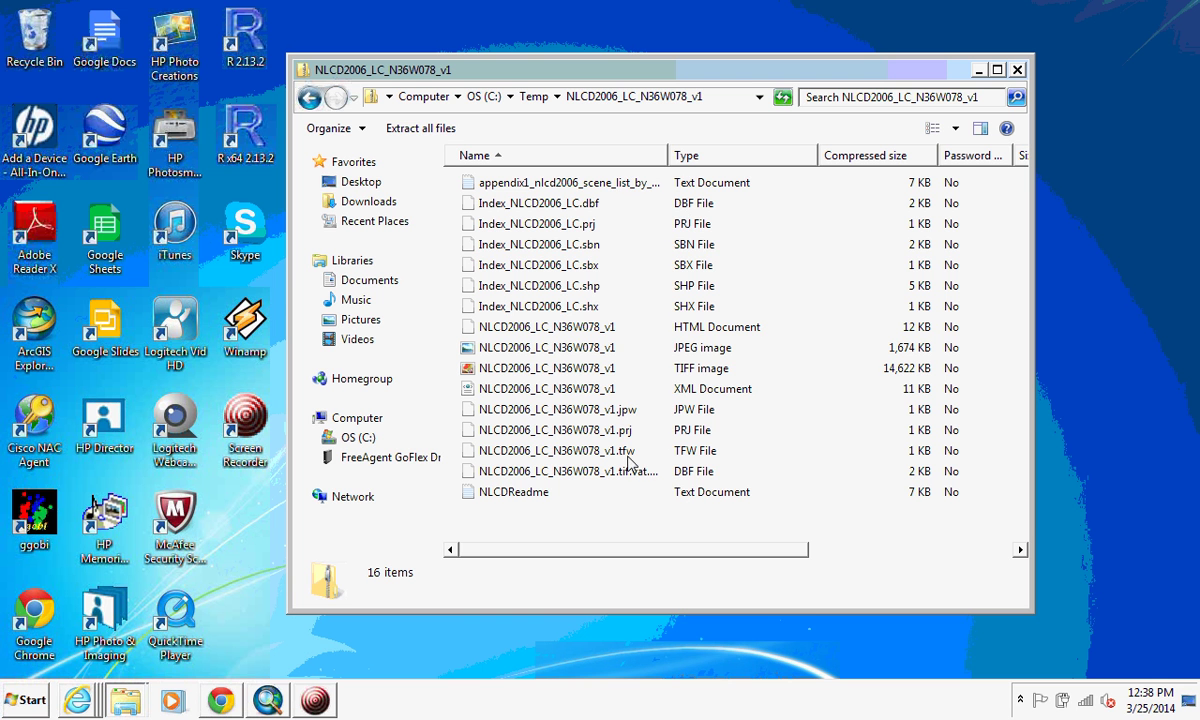
Step: Widen the Name column, then extract all zip files to C:\Temp\NLCD2006_LC_N36W078_v1
{"action": "double_click", "coordinate": [666, 155]}
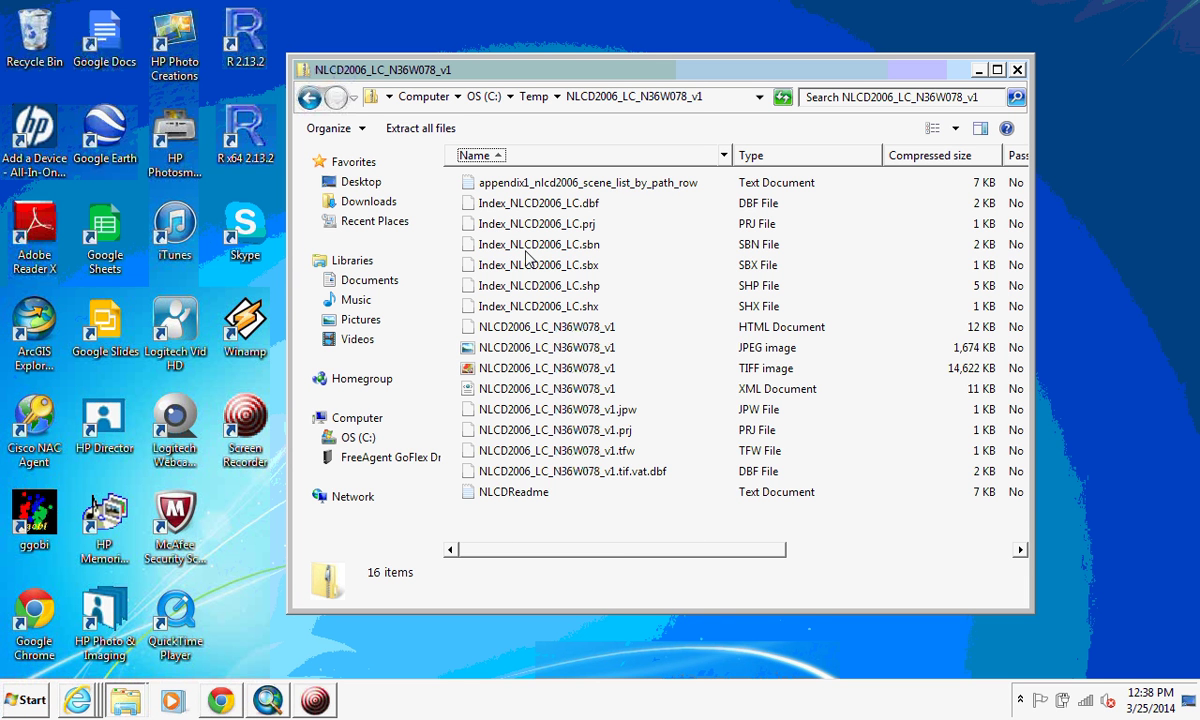
{"action": "left_click", "coordinate": [405, 128]}
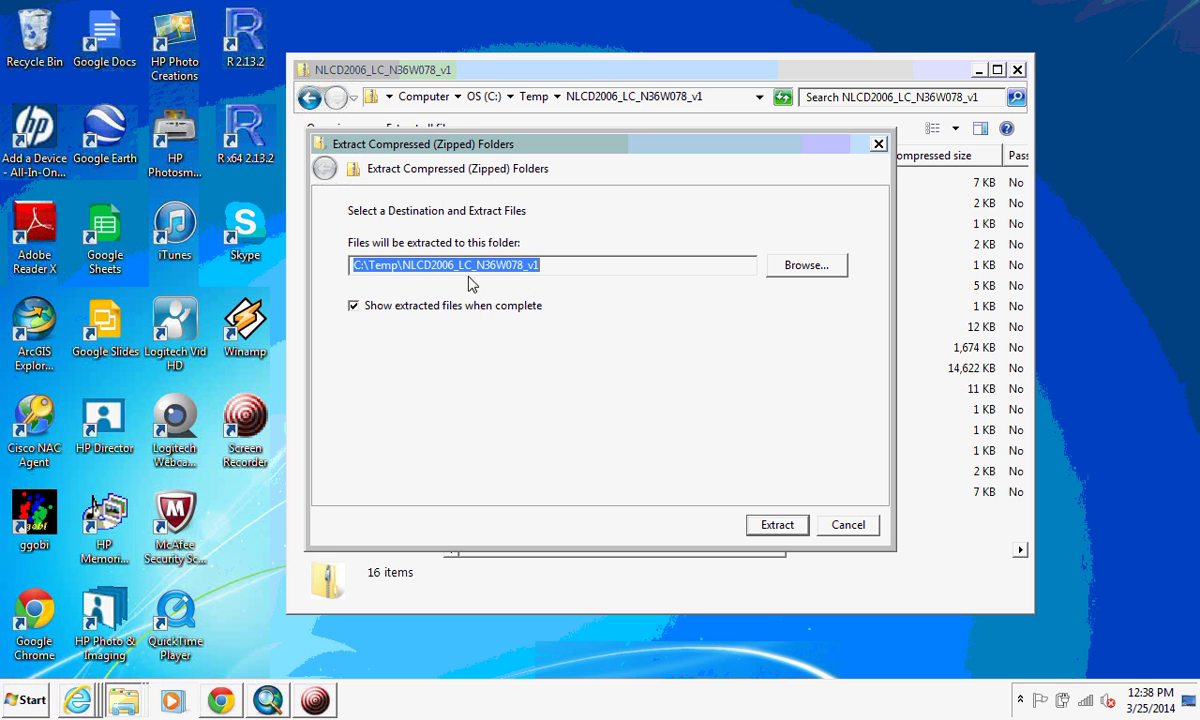
{"action": "left_click", "coordinate": [778, 533]}
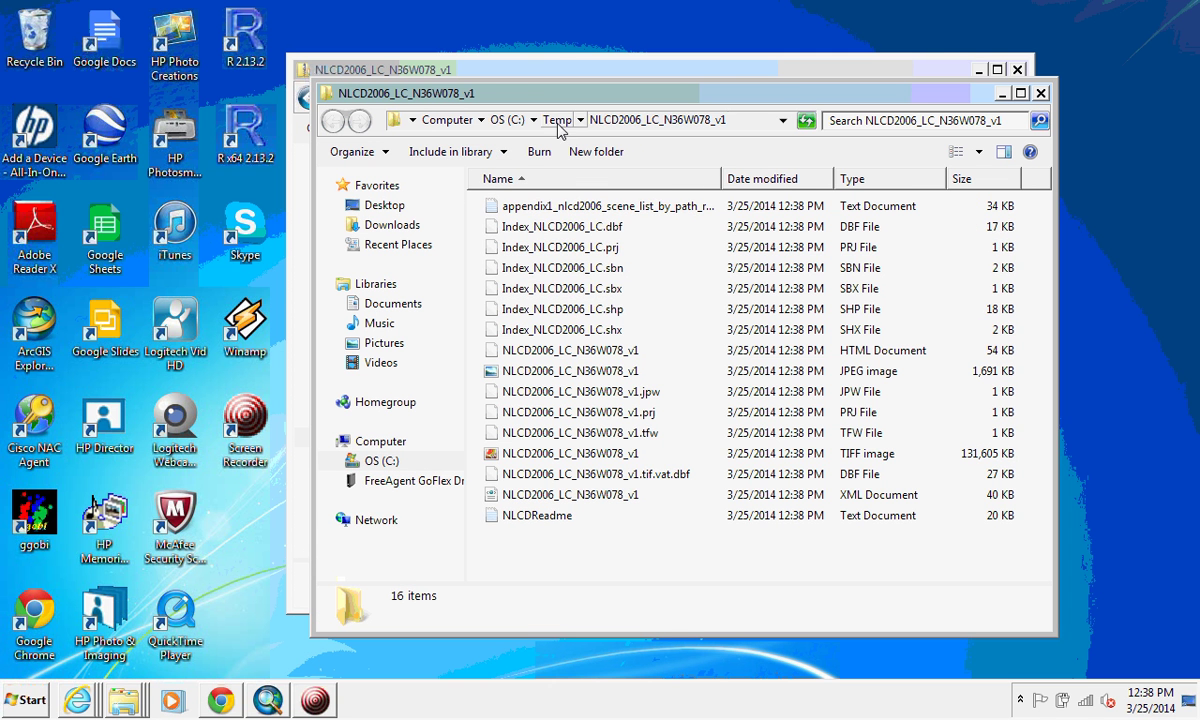
Step: Return Explorer to Temp, then zoom the ArcMap view out over Durham
{"action": "left_click", "coordinate": [556, 120]}
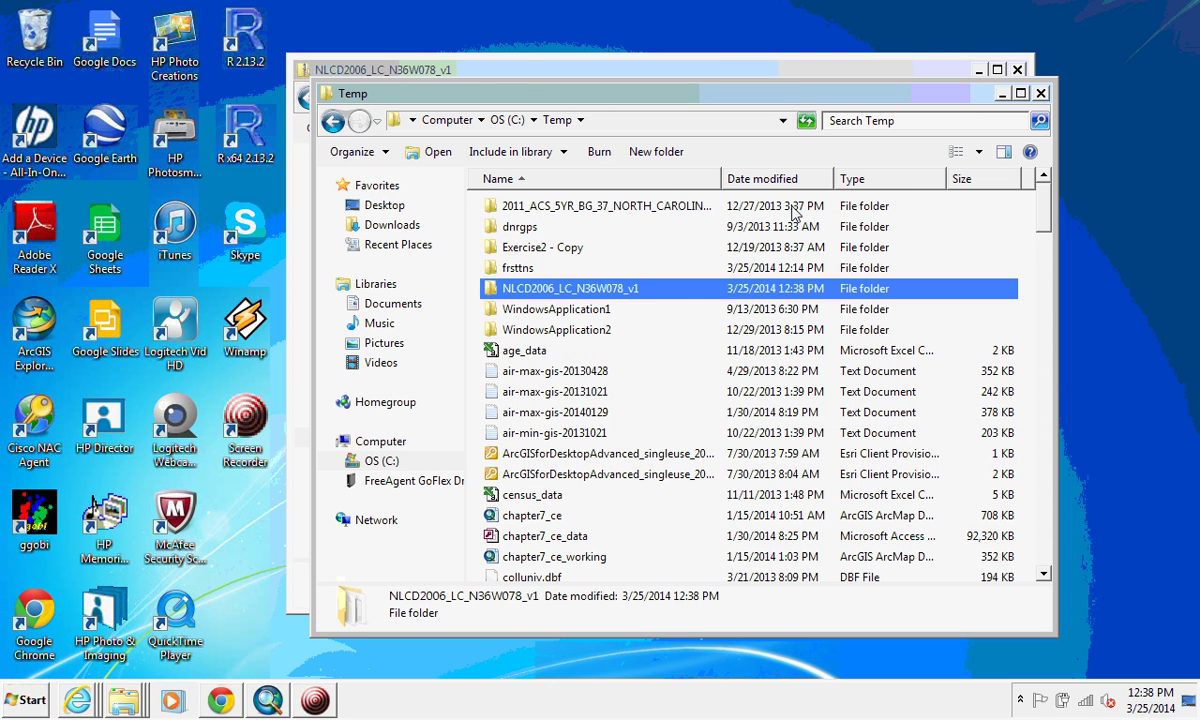
{"action": "left_click", "coordinate": [268, 701]}
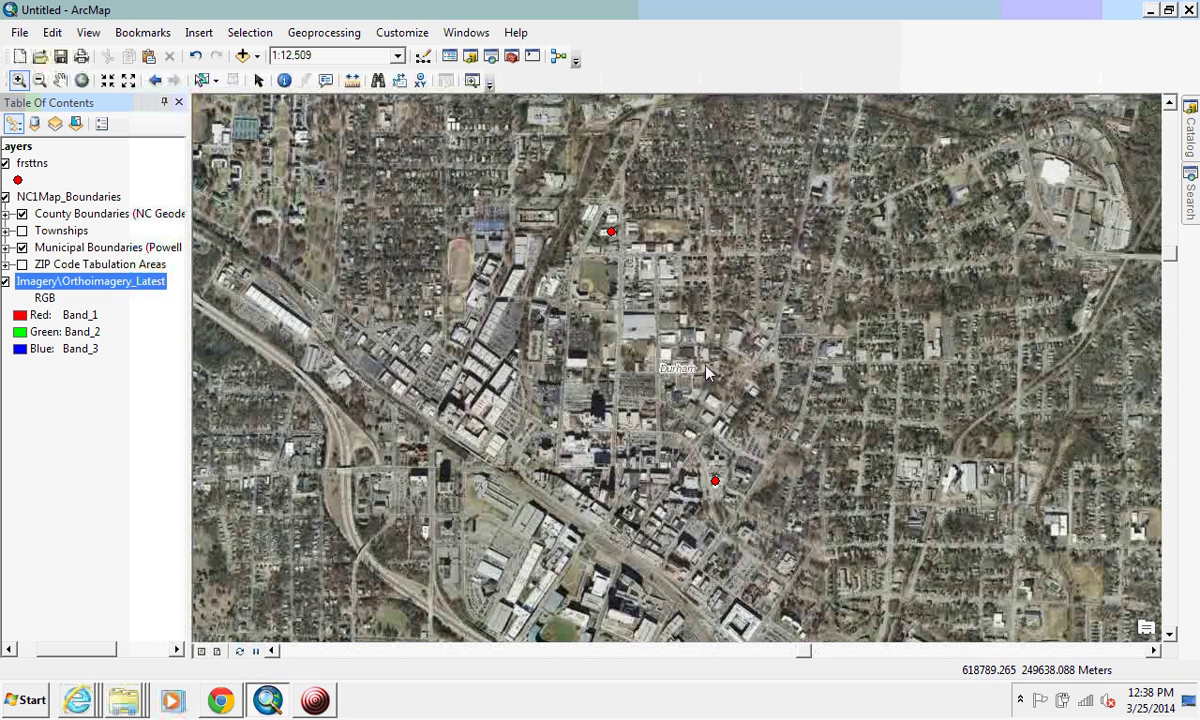
{"action": "left_click", "coordinate": [38, 80]}
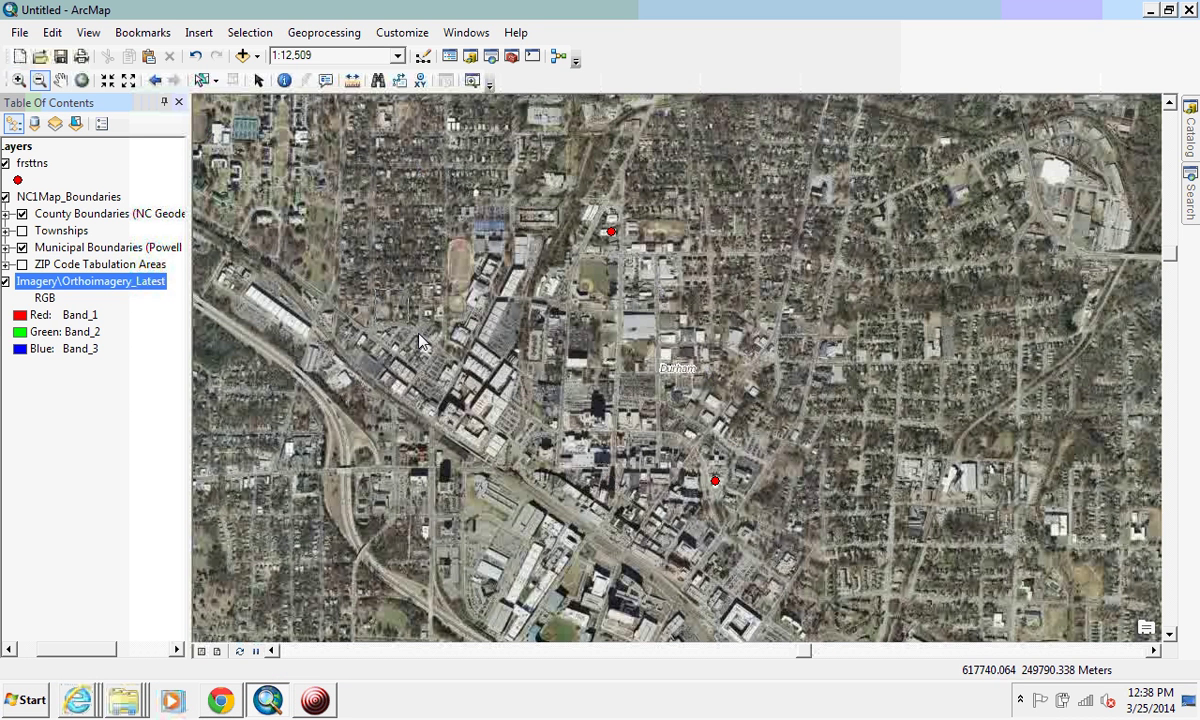
{"action": "left_click", "coordinate": [805, 585]}
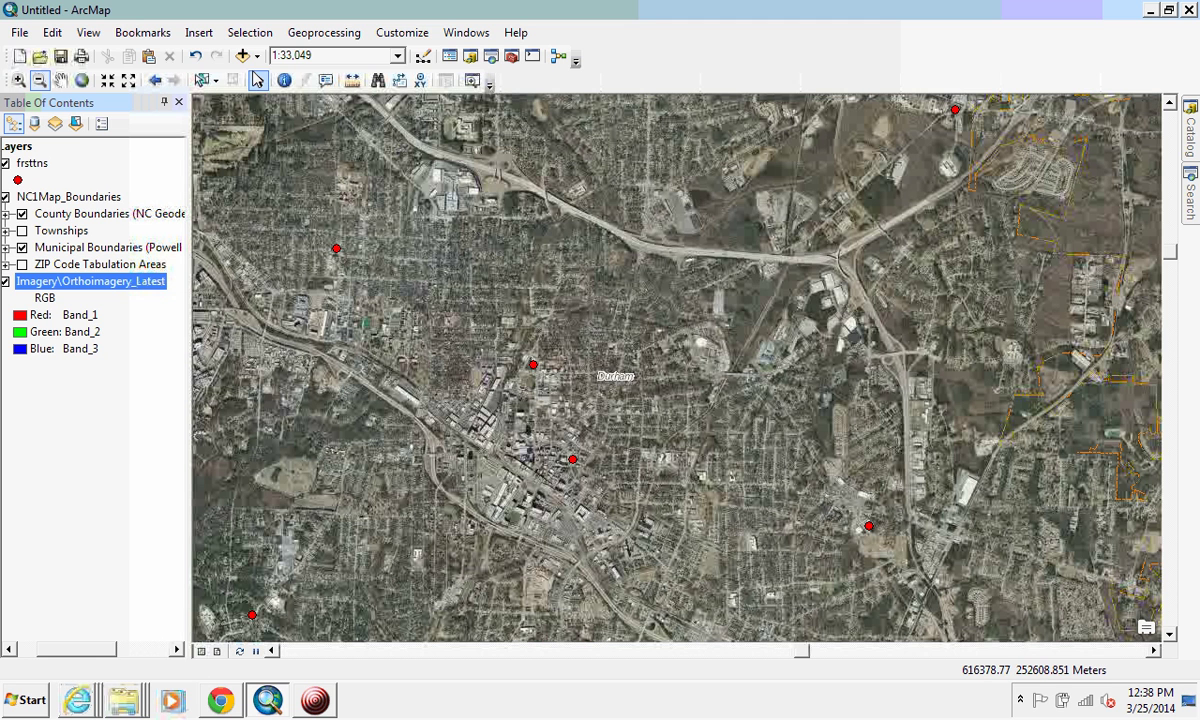
Step: Add NLCD2006_LC_N36W078_v1.tif from Temp\NLCD2006_LC_N36W078_v1 to the map
{"action": "left_click", "coordinate": [242, 56]}
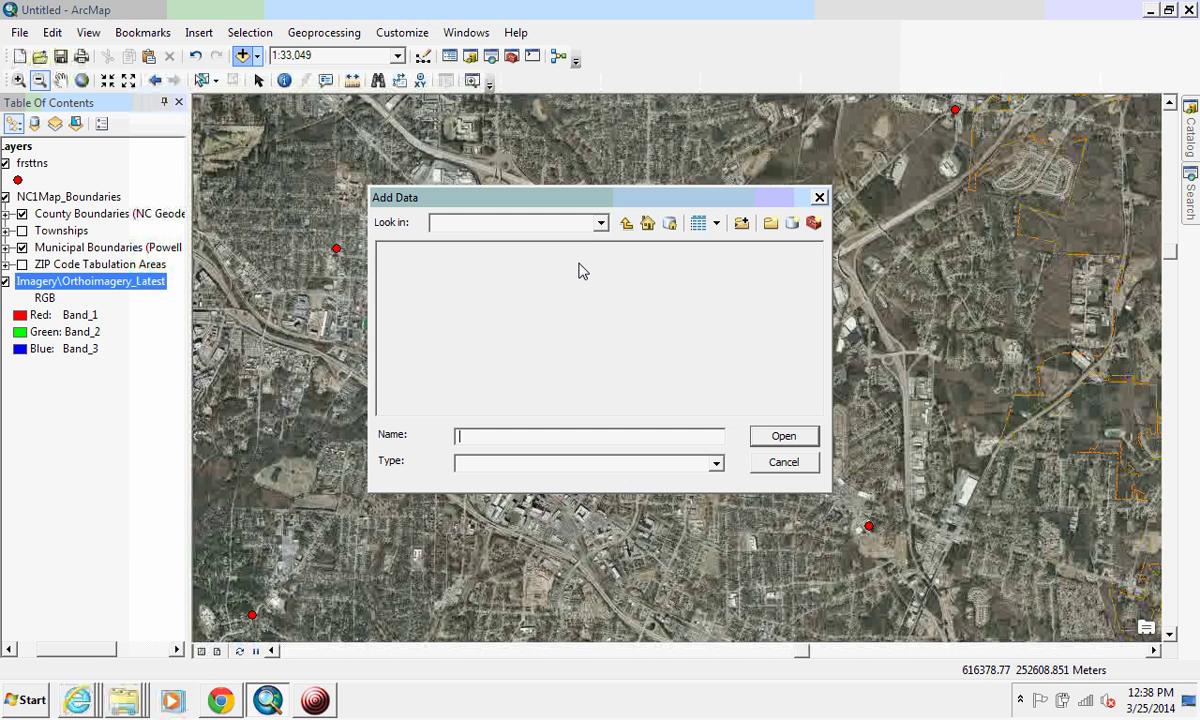
{"action": "left_click", "coordinate": [600, 224]}
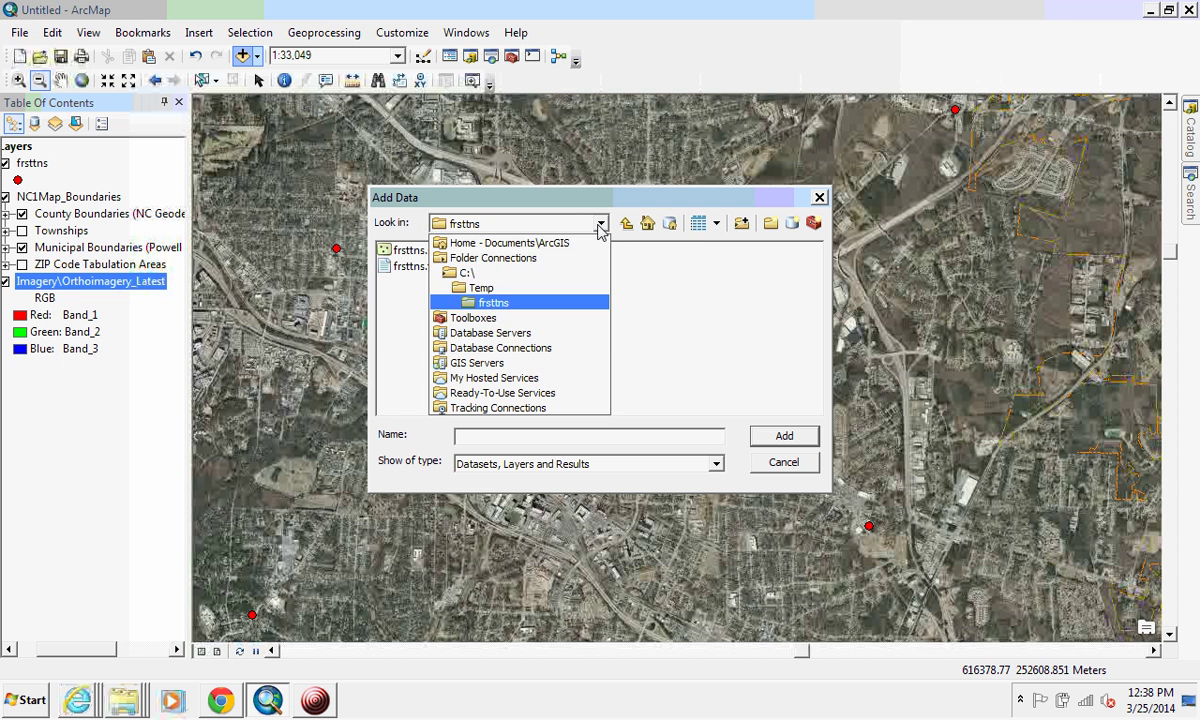
{"action": "left_click", "coordinate": [472, 287]}
{"action": "double_click", "coordinate": [458, 298]}
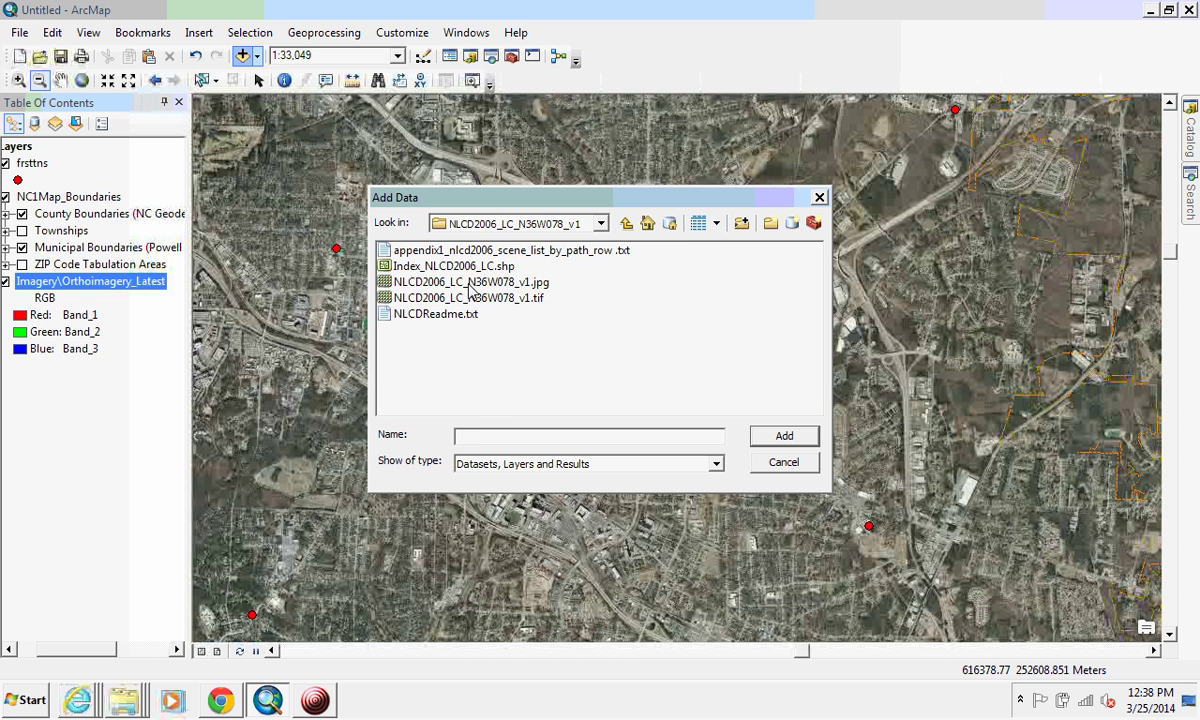
{"action": "left_click", "coordinate": [468, 297]}
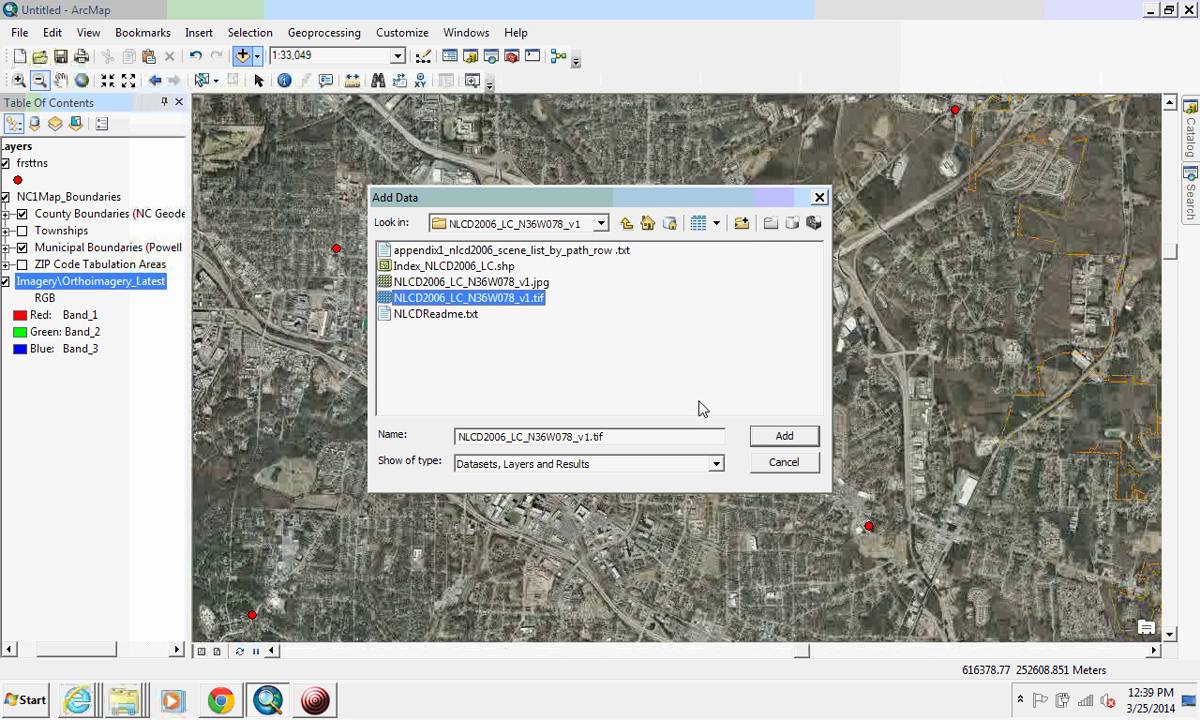
{"action": "left_click", "coordinate": [788, 437]}
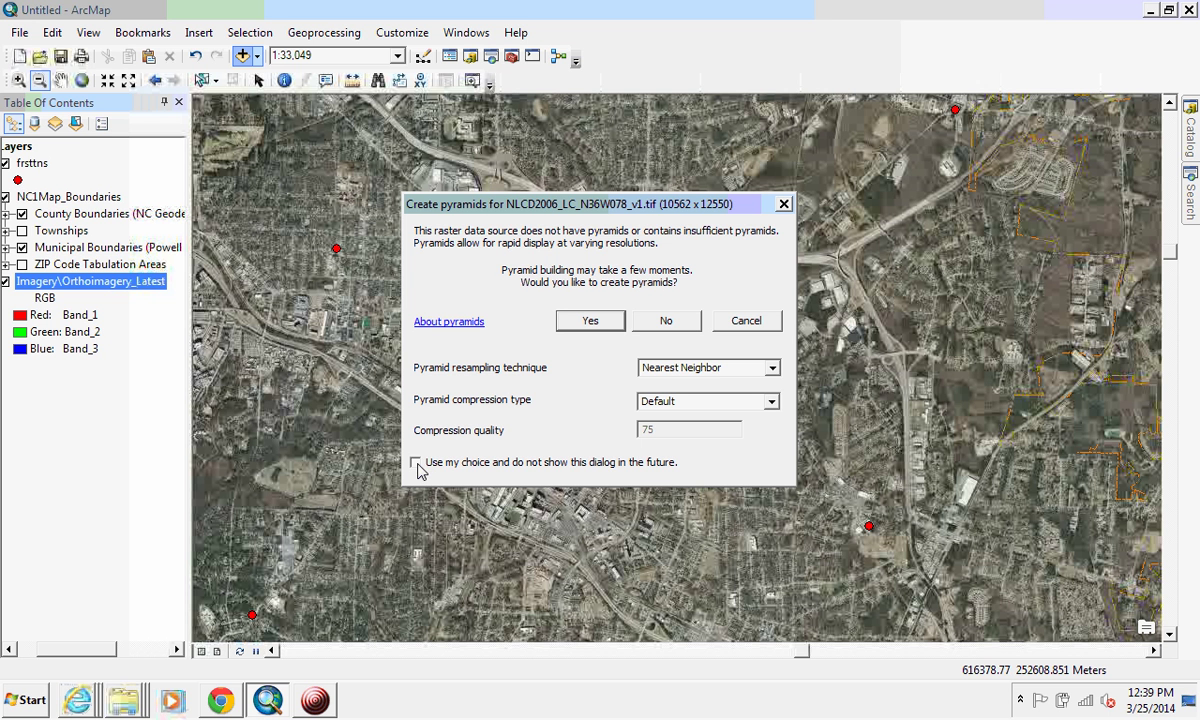
Step: Build pyramids for the new raster and remember this choice for future rasters
{"action": "left_click", "coordinate": [416, 463]}
{"action": "left_click", "coordinate": [586, 322]}
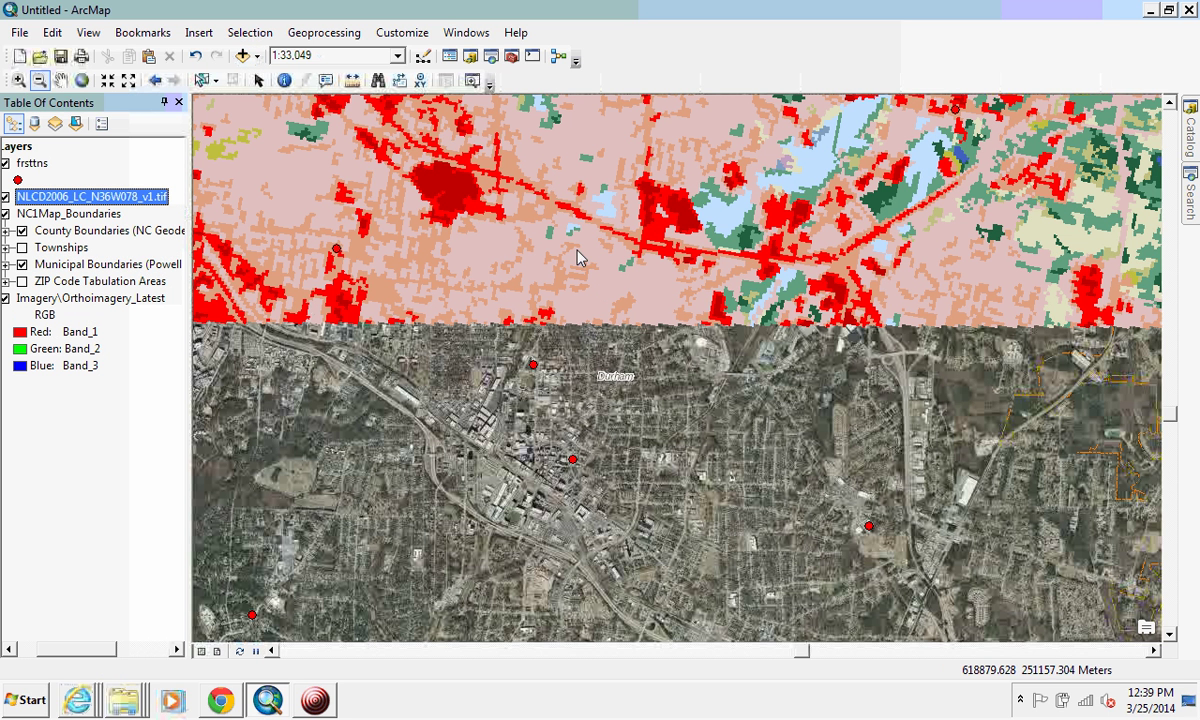
Step: Zoom out and pan to view the land-cover raster's whole extent around Durham
{"action": "left_click", "coordinate": [40, 81]}
{"action": "left_click_drag", "start_coordinate": [445, 193], "coordinate": [727, 473]}
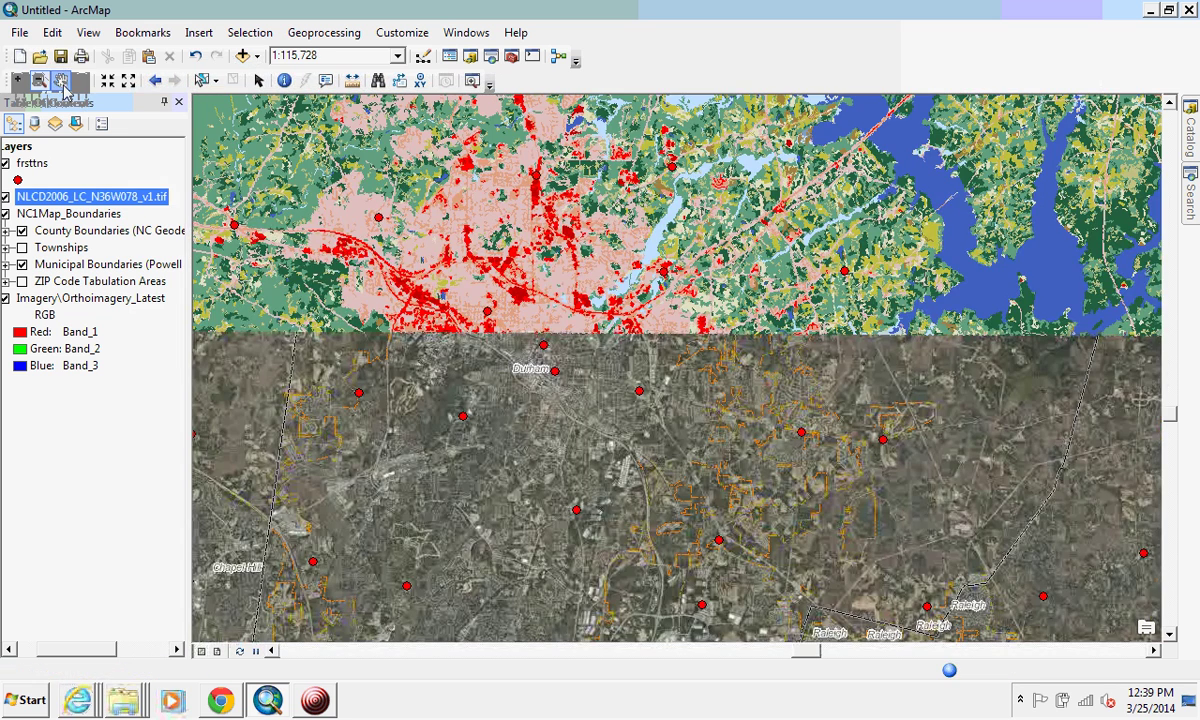
{"action": "left_click", "coordinate": [60, 80]}
{"action": "left_click_drag", "start_coordinate": [631, 133], "coordinate": [770, 410]}
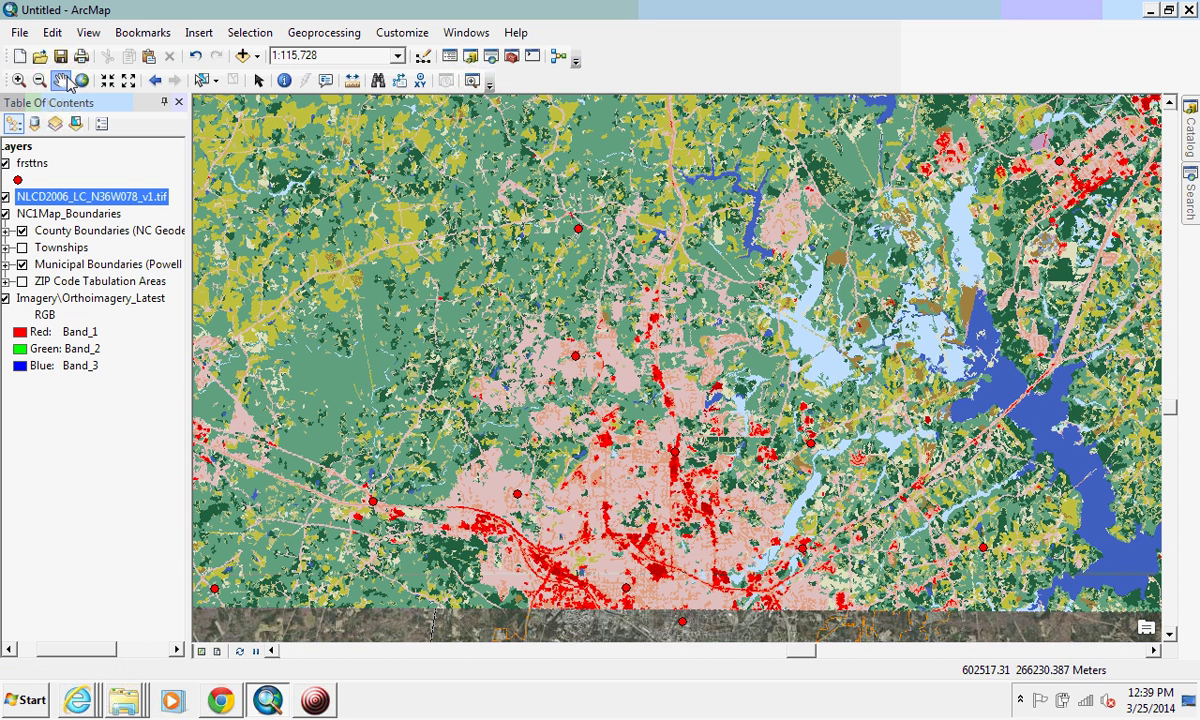
{"action": "left_click", "coordinate": [39, 80]}
{"action": "left_click", "coordinate": [700, 460]}
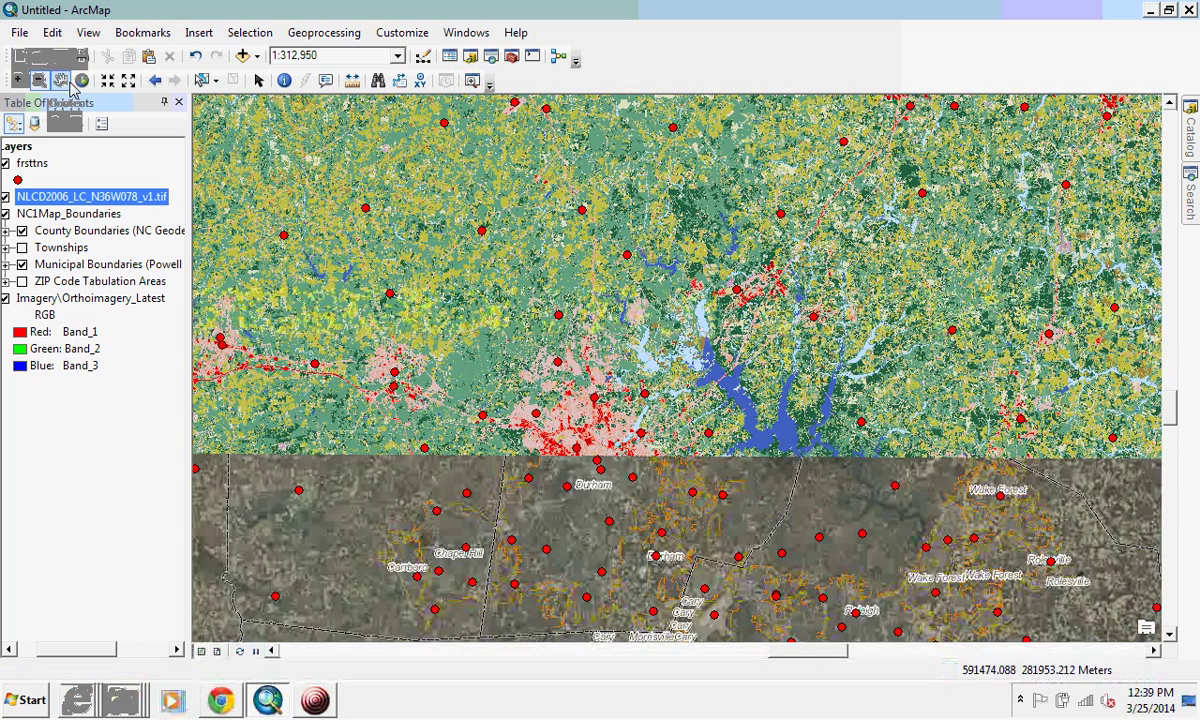
{"action": "left_click_drag", "start_coordinate": [401, 186], "coordinate": [510, 265]}
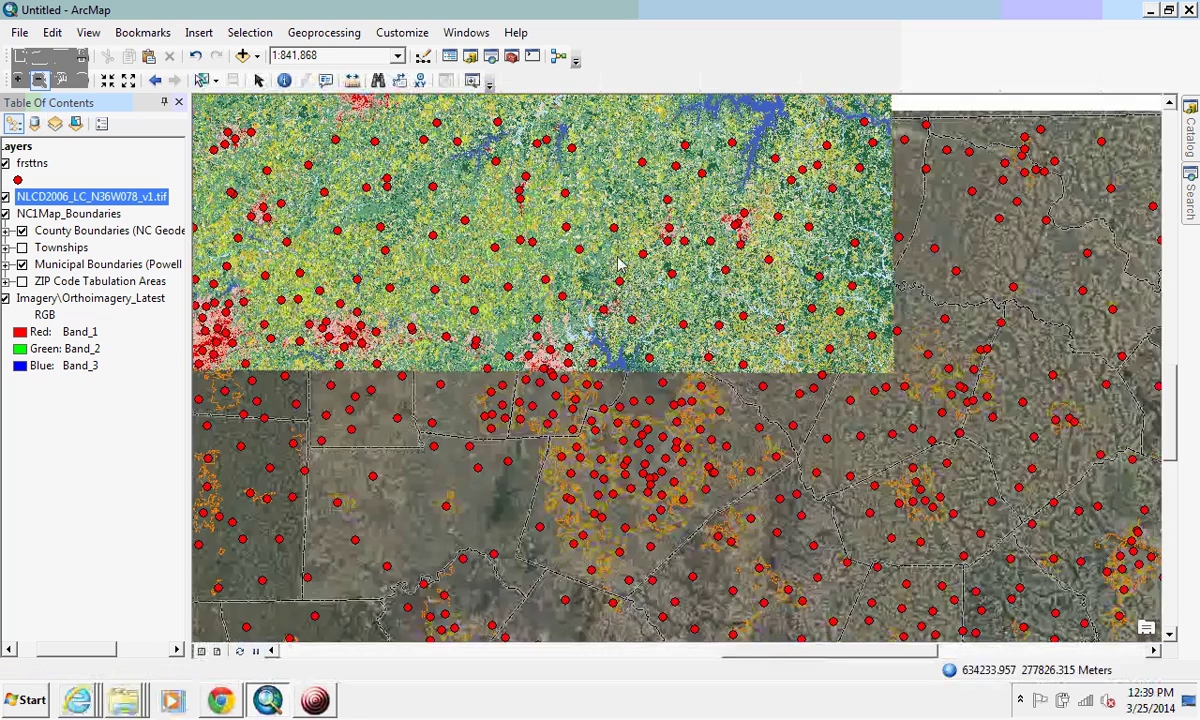
{"action": "left_click", "coordinate": [60, 80]}
{"action": "left_click_drag", "start_coordinate": [460, 230], "coordinate": [619, 363]}
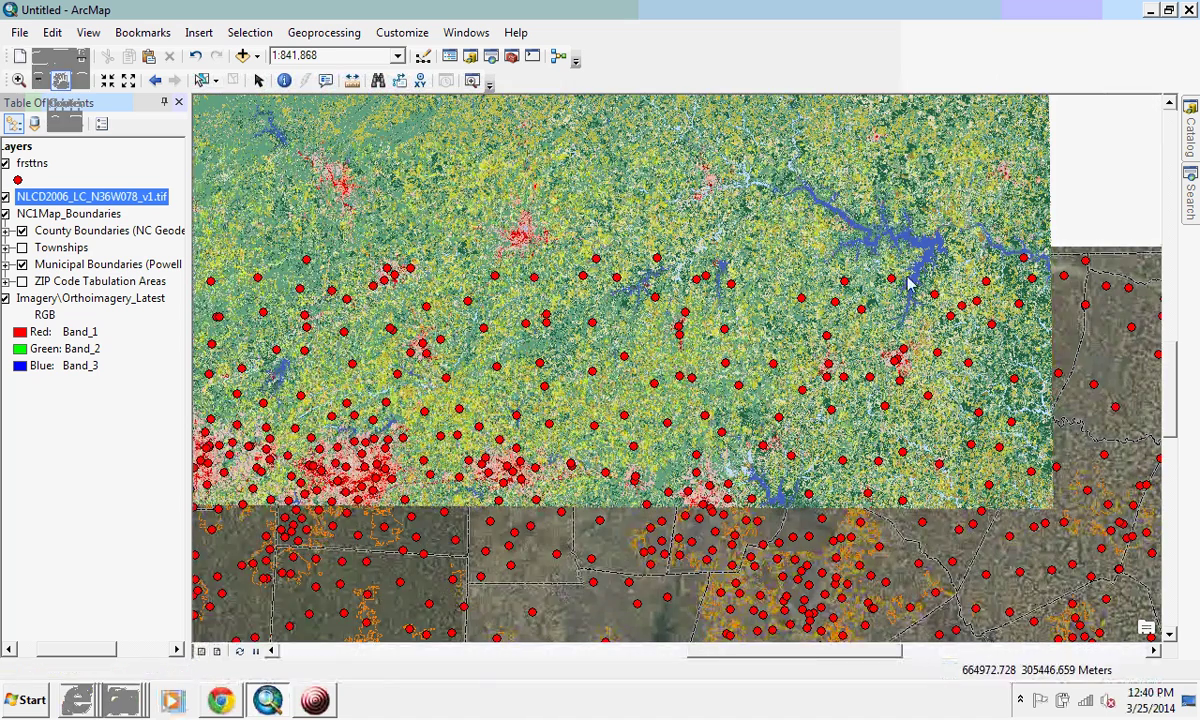
Step: Zoom in with boxes back to a close view of central Durham
{"action": "left_click", "coordinate": [19, 80]}
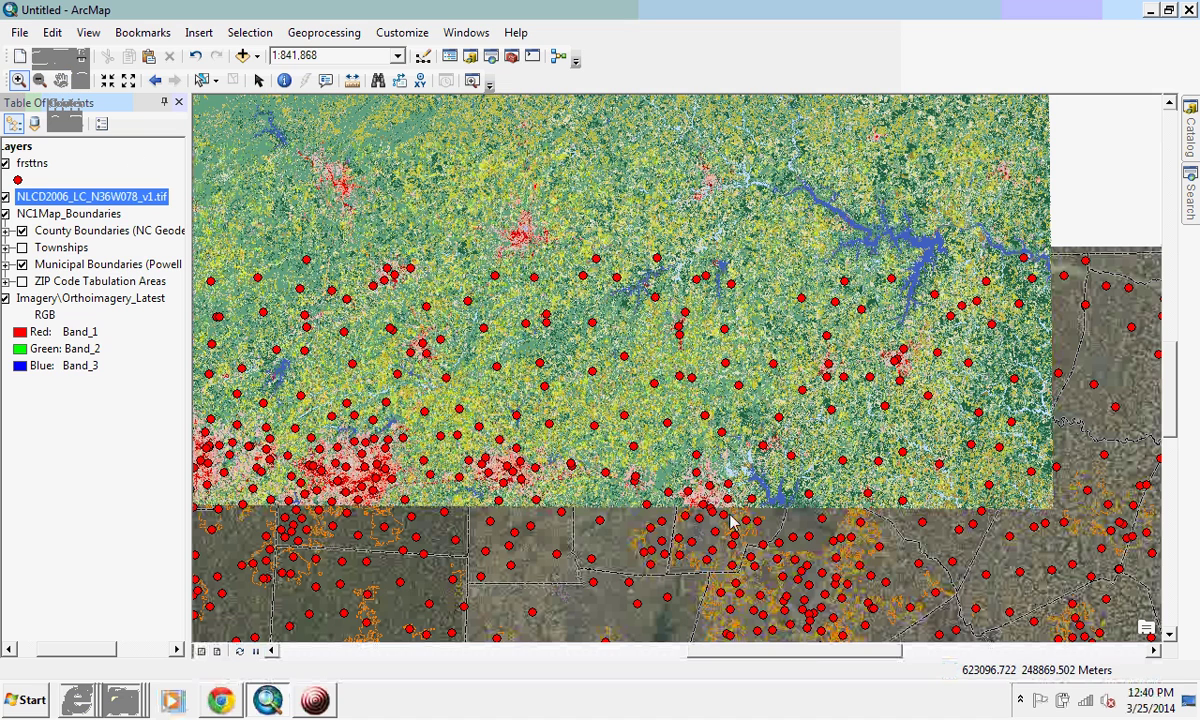
{"action": "left_click_drag", "start_coordinate": [689, 466], "coordinate": [750, 520]}
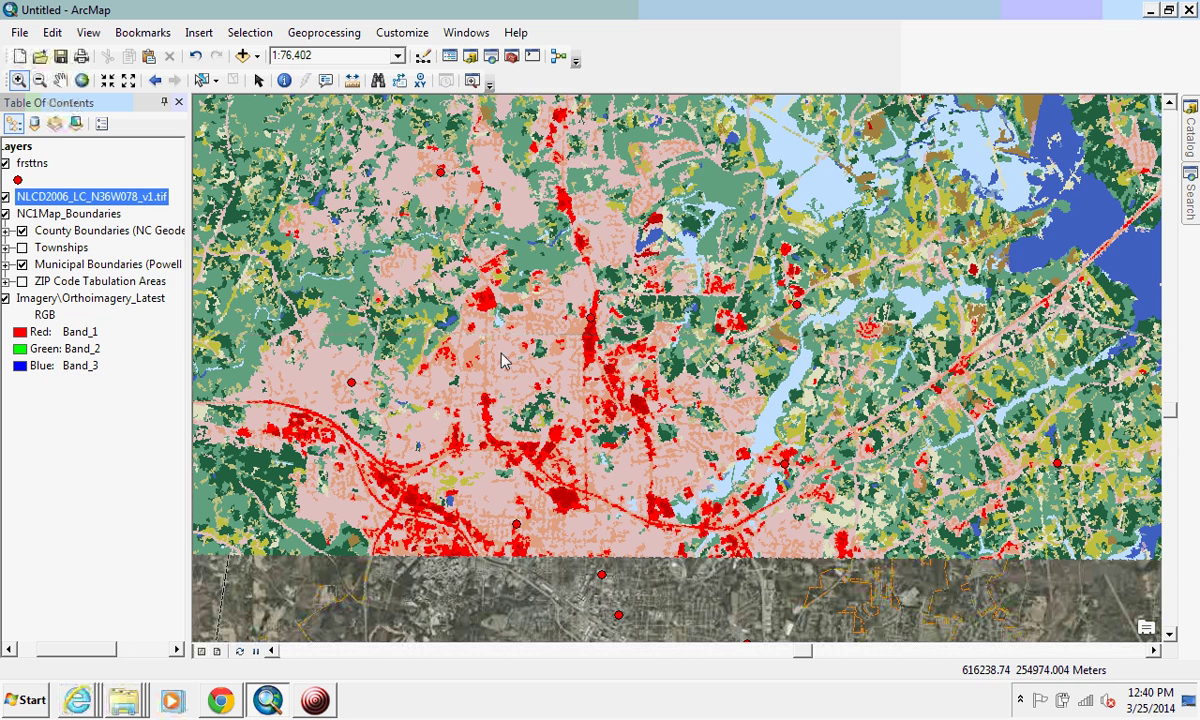
{"action": "left_click_drag", "start_coordinate": [499, 349], "coordinate": [793, 603]}
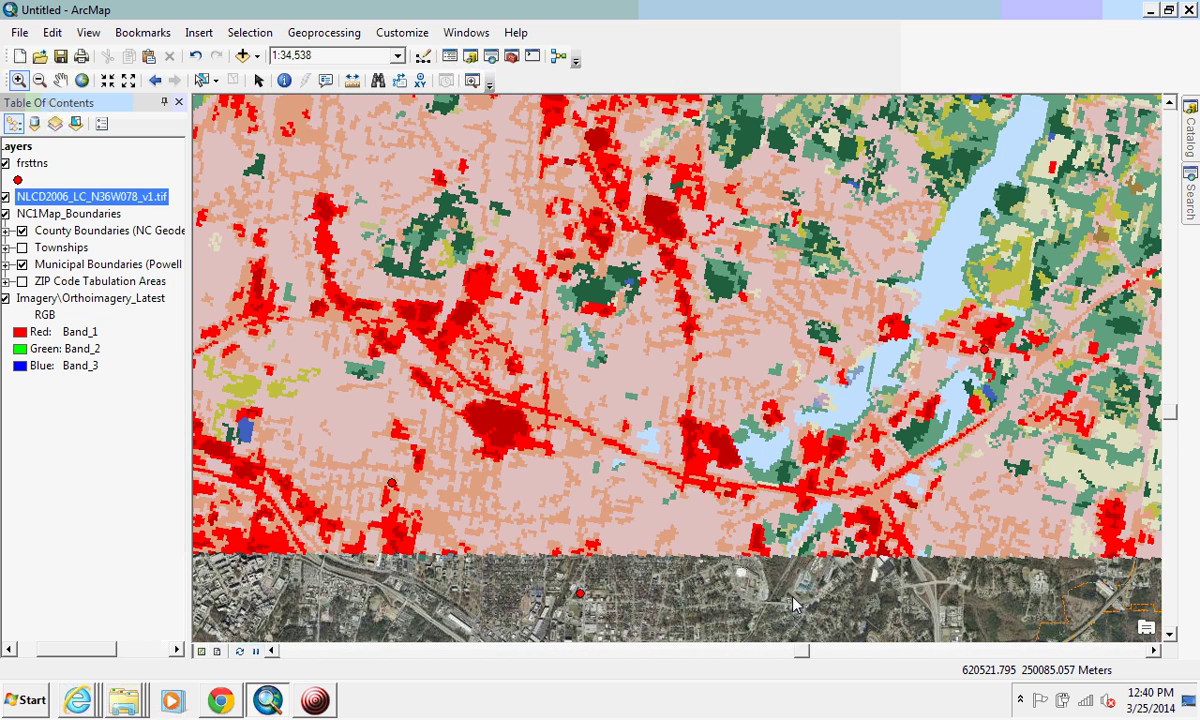
{"action": "left_click_drag", "start_coordinate": [99, 648], "coordinate": [81, 648]}
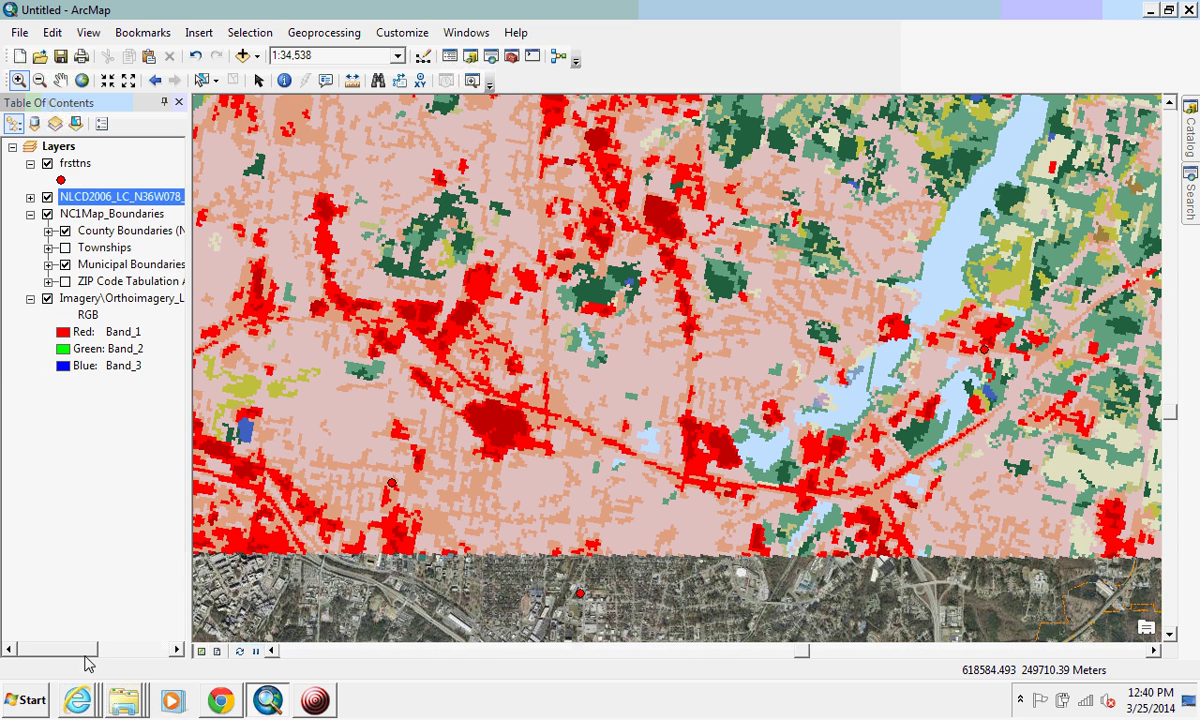
{"action": "left_click", "coordinate": [47, 198]}
{"action": "left_click", "coordinate": [47, 198]}
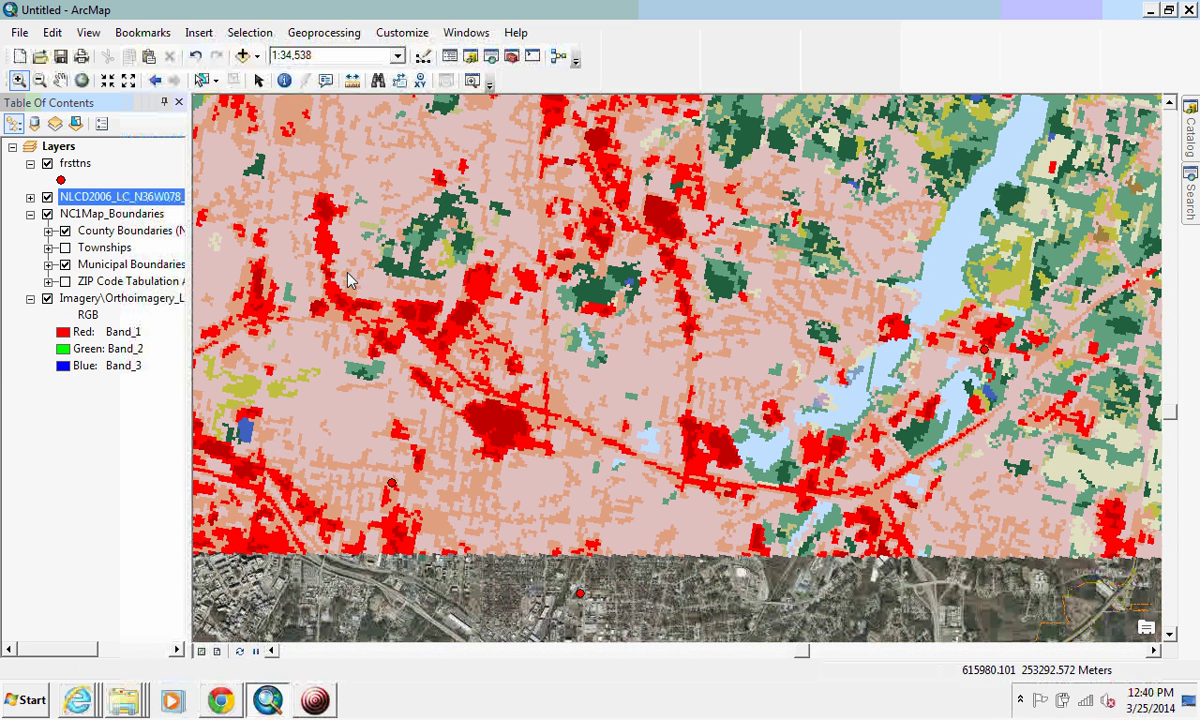
{"action": "left_click", "coordinate": [47, 198]}
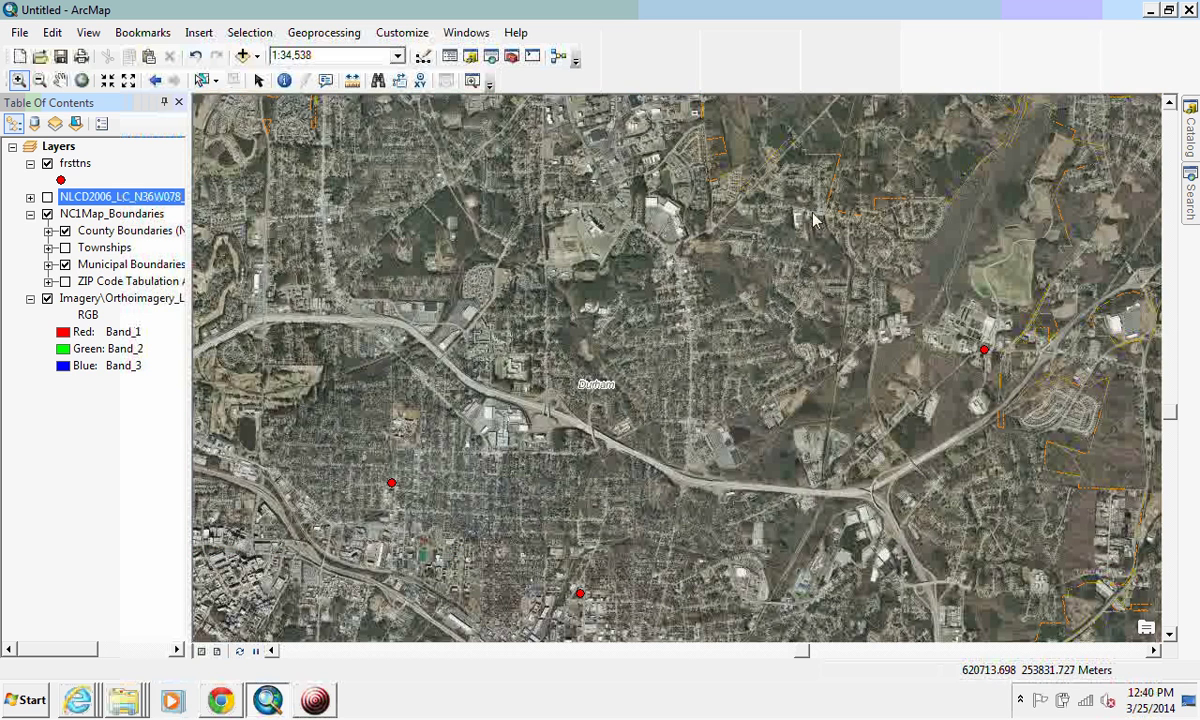
{"action": "left_click", "coordinate": [47, 198]}
{"action": "left_click", "coordinate": [30, 197]}
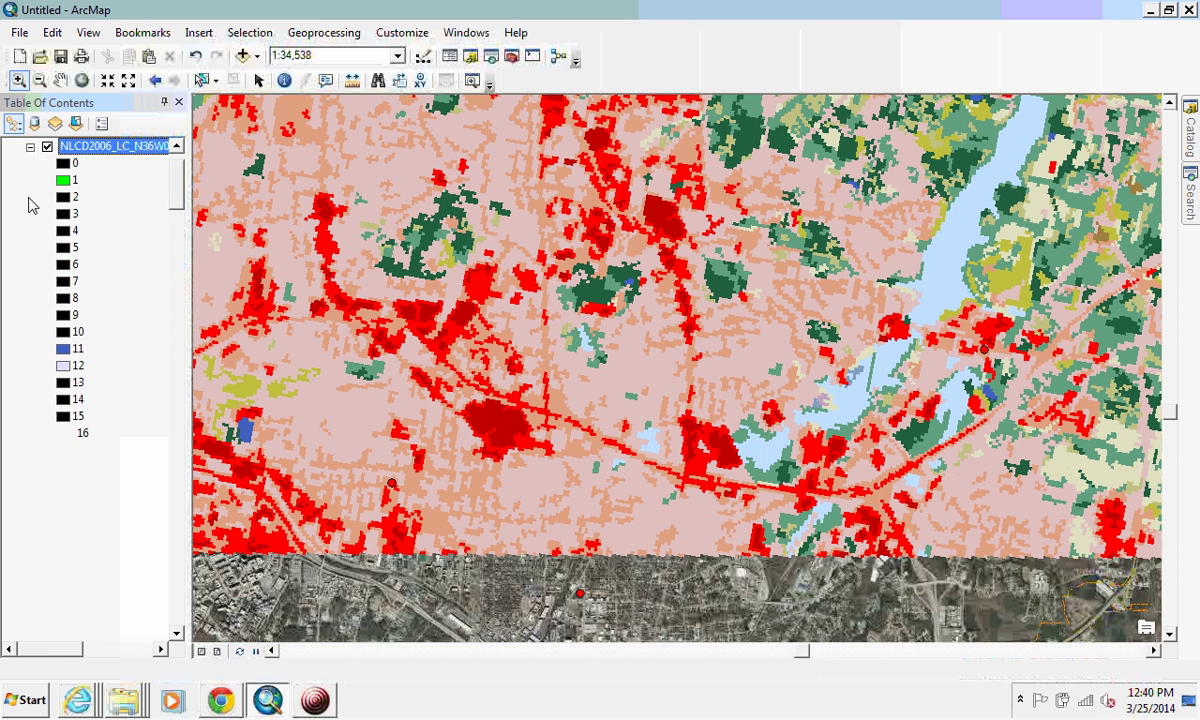
{"action": "scroll", "coordinate": [177, 178], "scroll_direction": "up", "scroll_amount": 1}
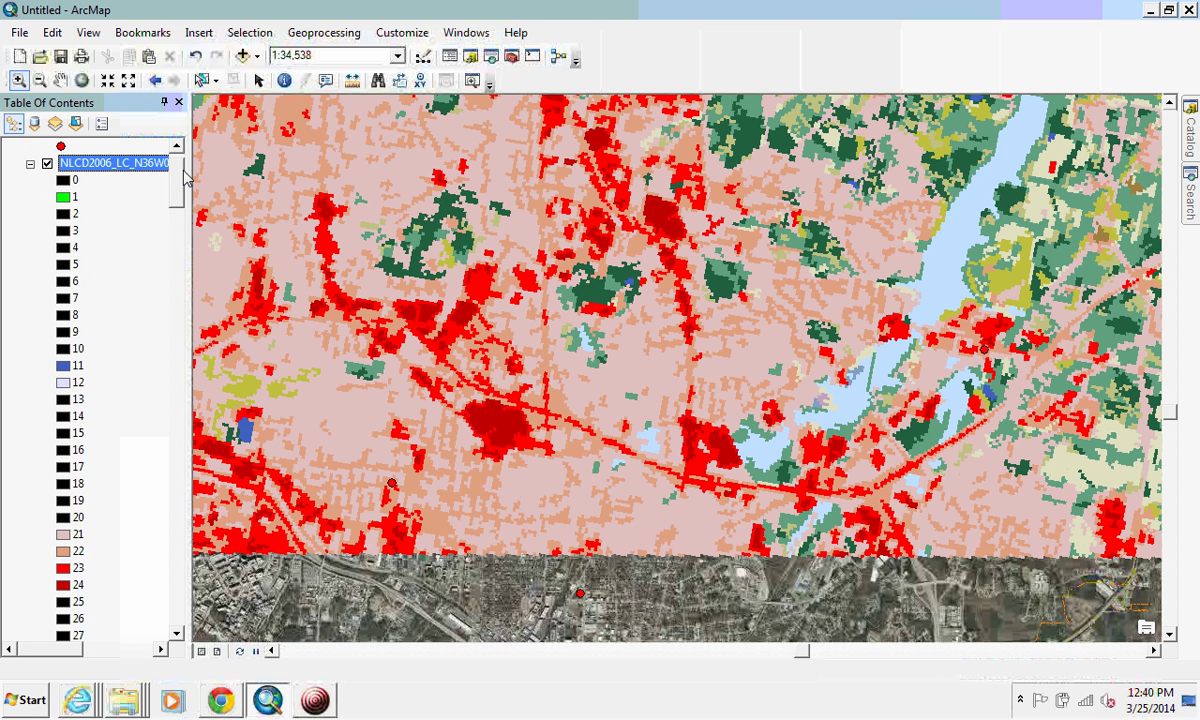
{"action": "scroll", "coordinate": [185, 178], "scroll_direction": "down", "scroll_amount": 2}
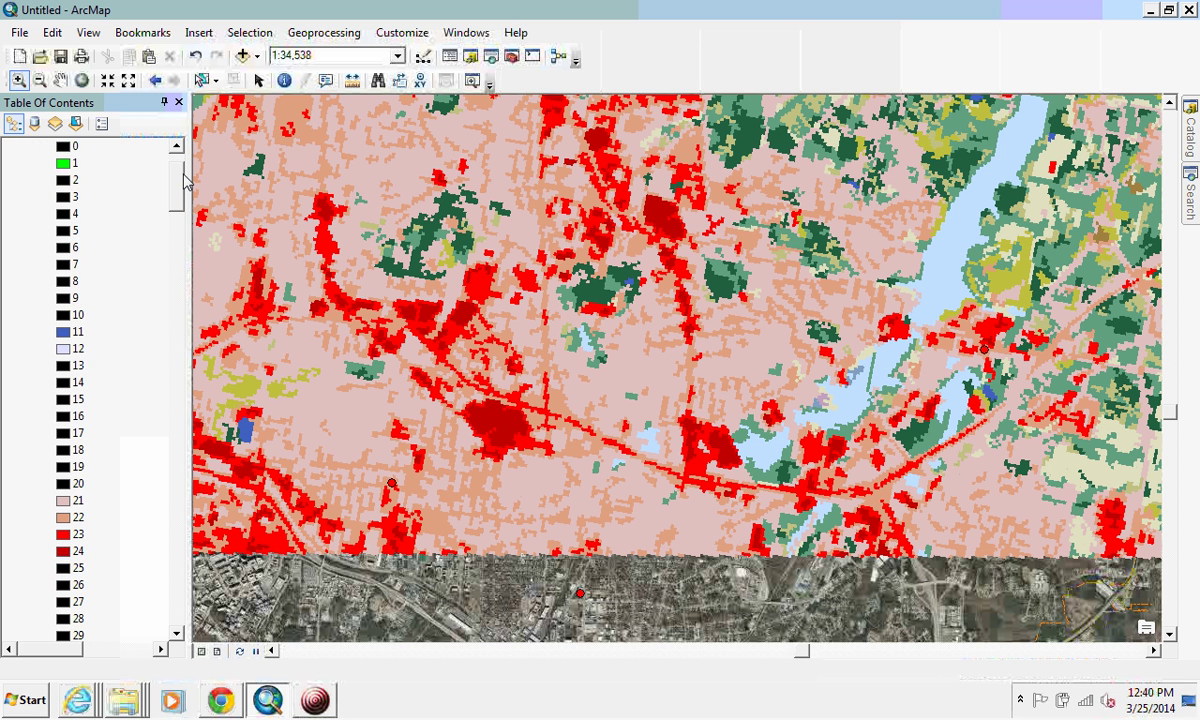
{"action": "left_click_drag", "start_coordinate": [184, 180], "coordinate": [181, 232]}
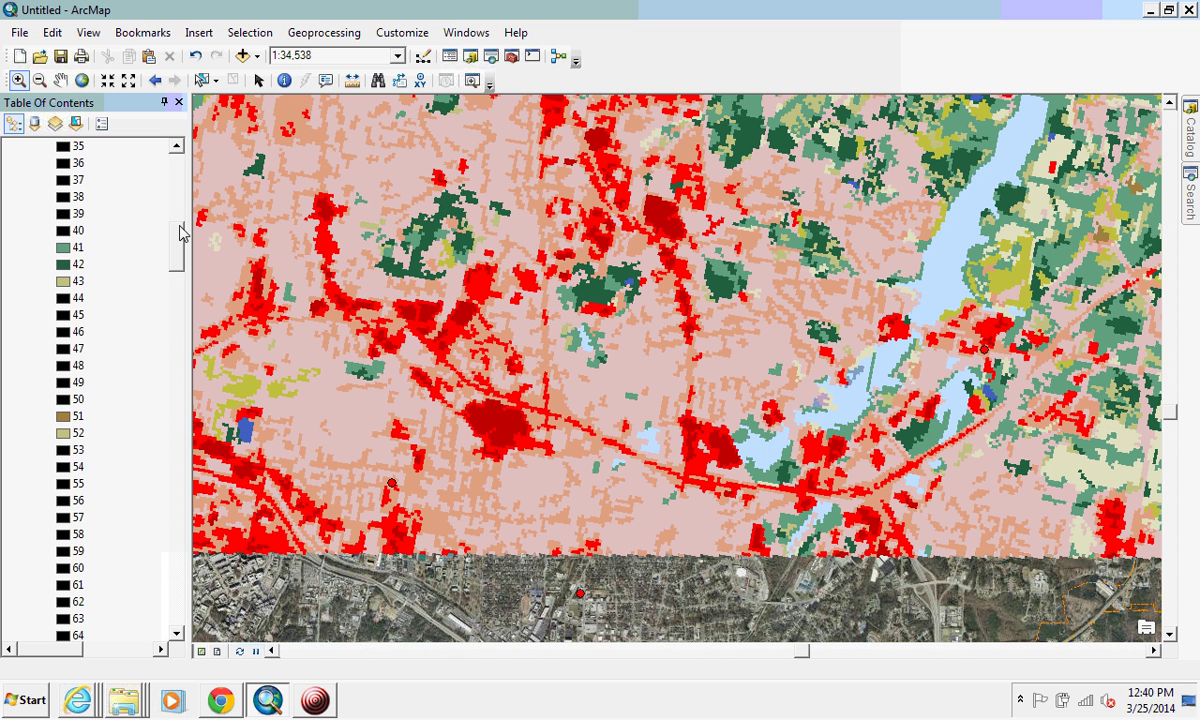
{"action": "left_click_drag", "start_coordinate": [181, 232], "coordinate": [177, 160]}
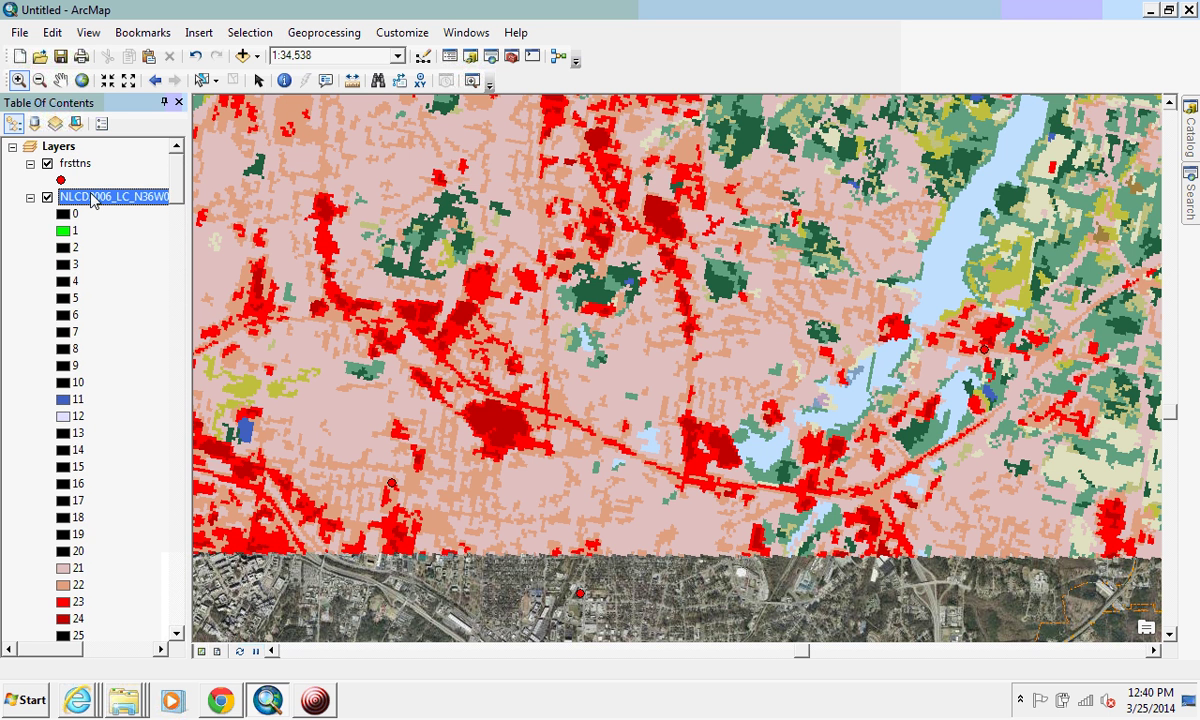
{"action": "left_click", "coordinate": [31, 198]}
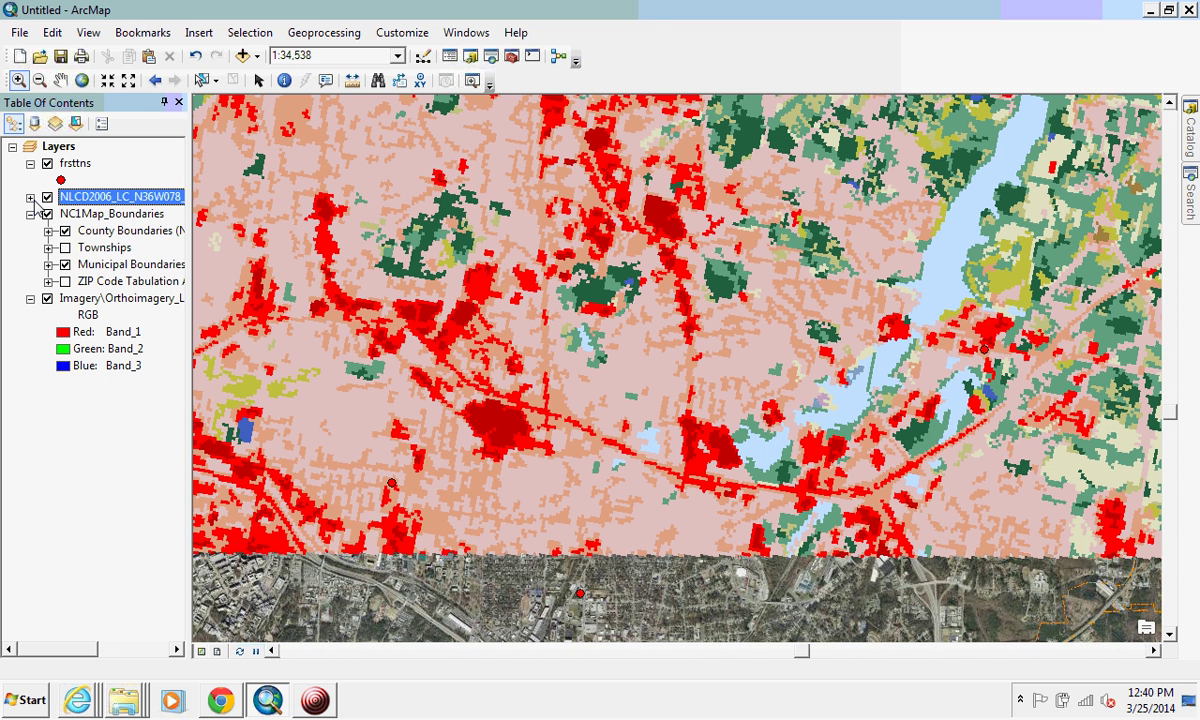